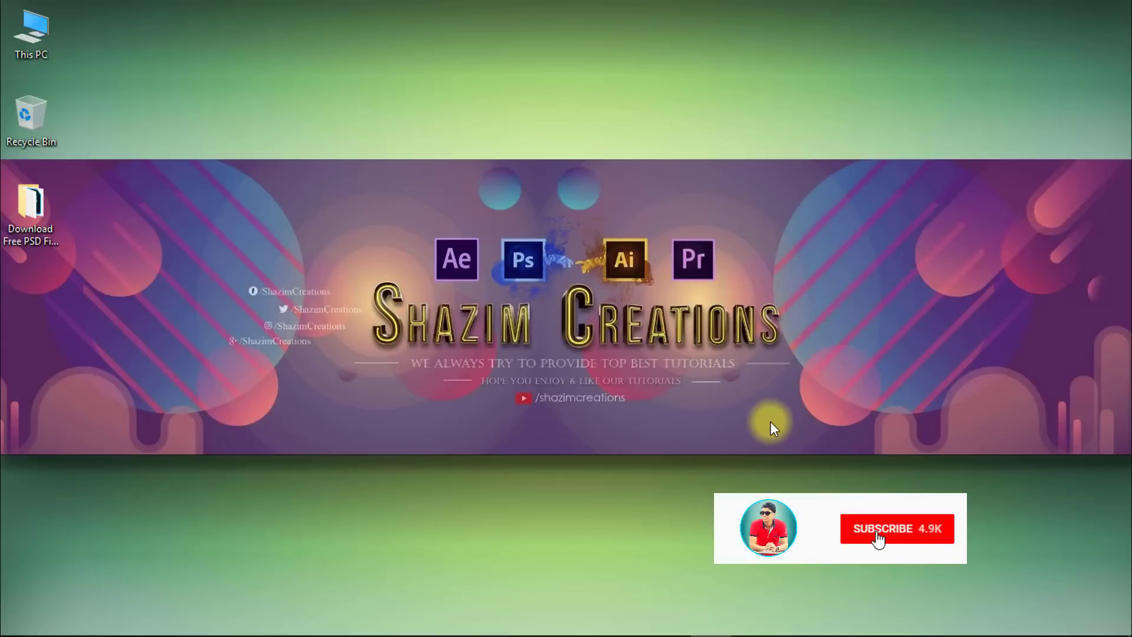
# Step: Switch to Photoshop and open the portrait 126_by_nastiaosipovastock_d5lvpzg from the Download Free PSD File folder on the desktop
pyautogui.moveTo(710, 628)
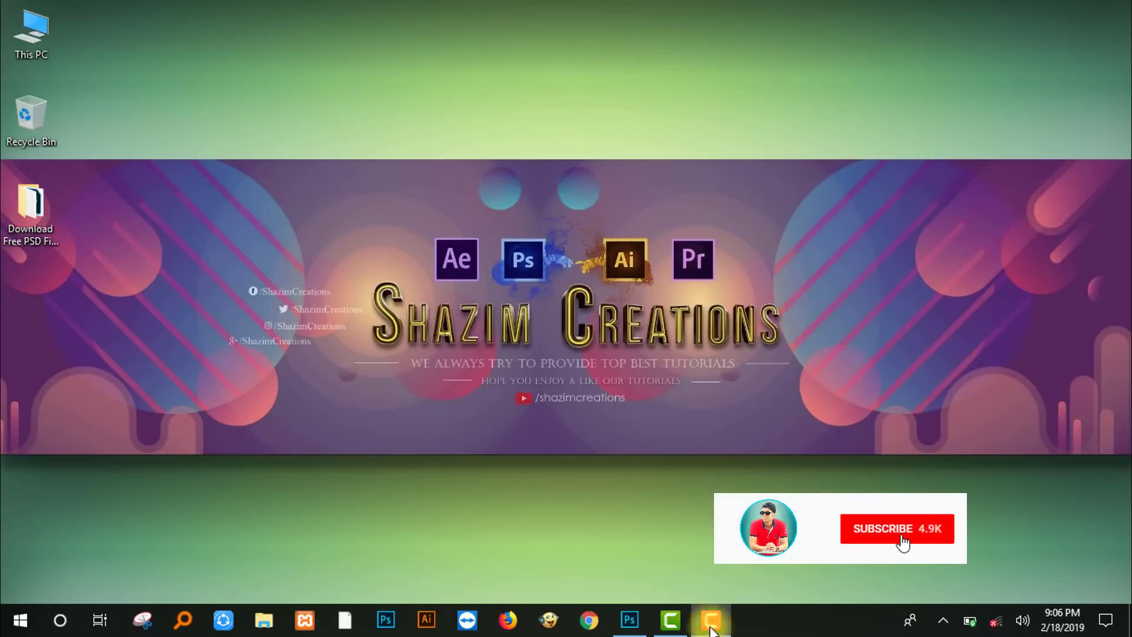
pyautogui.click(628, 620)
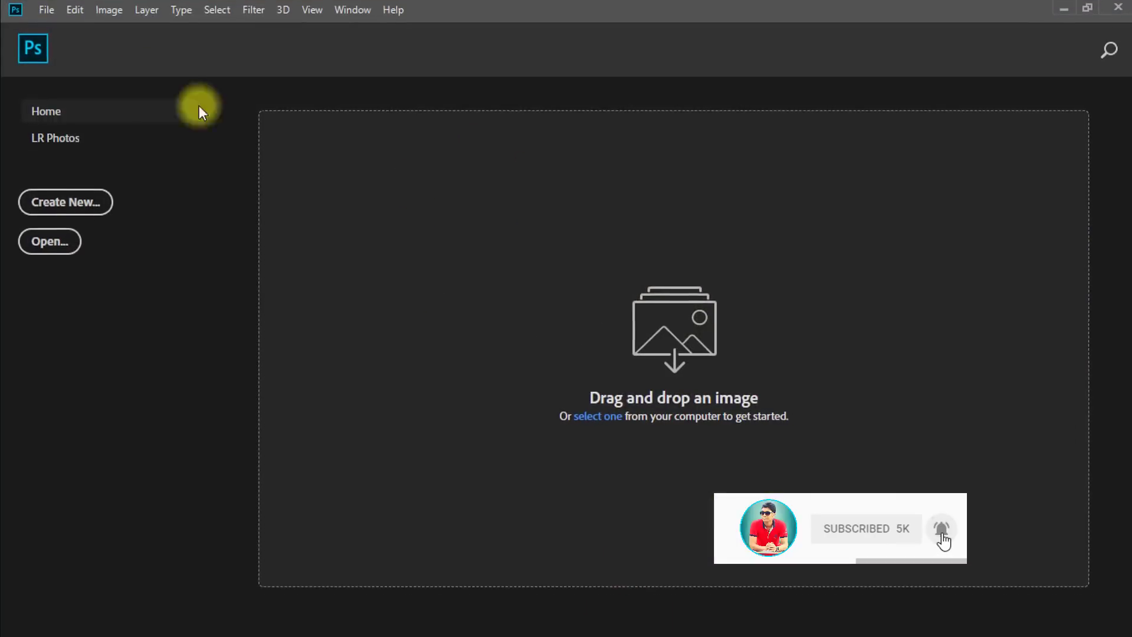
pyautogui.click(46, 9)
pyautogui.click(65, 53)
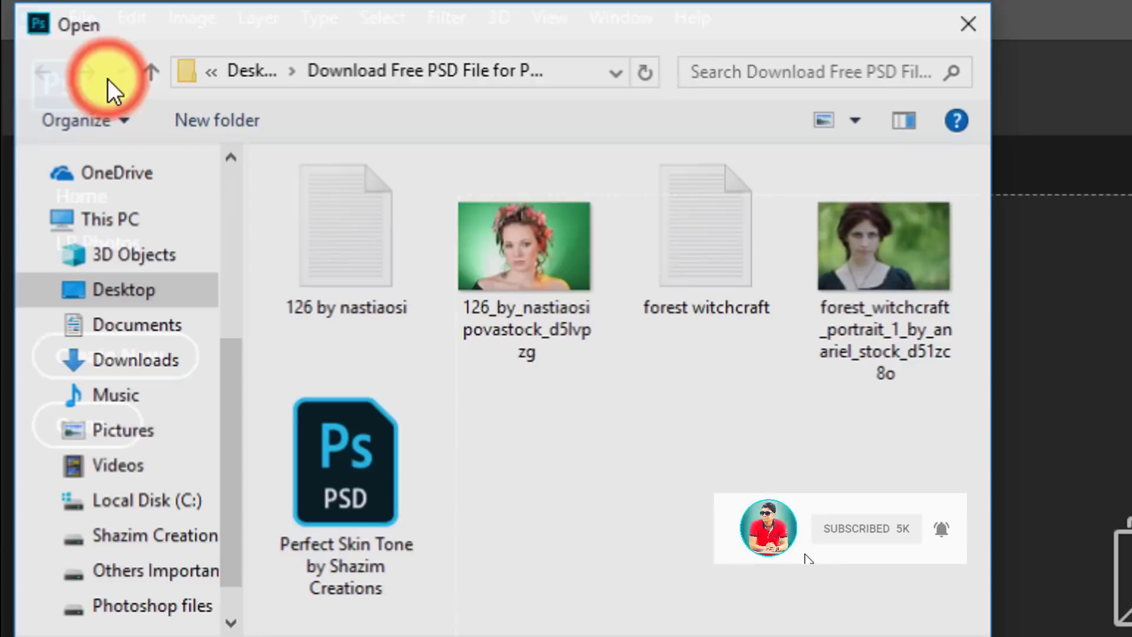
pyautogui.click(550, 246)
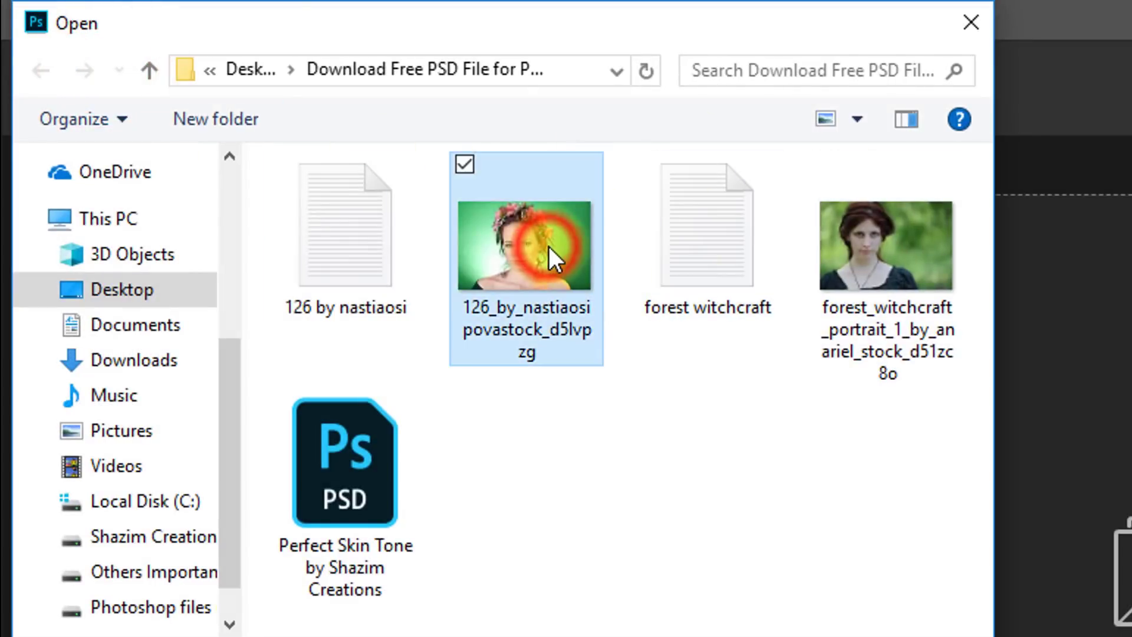
pyautogui.click(165, 291)
pyautogui.doubleClick(343, 265)
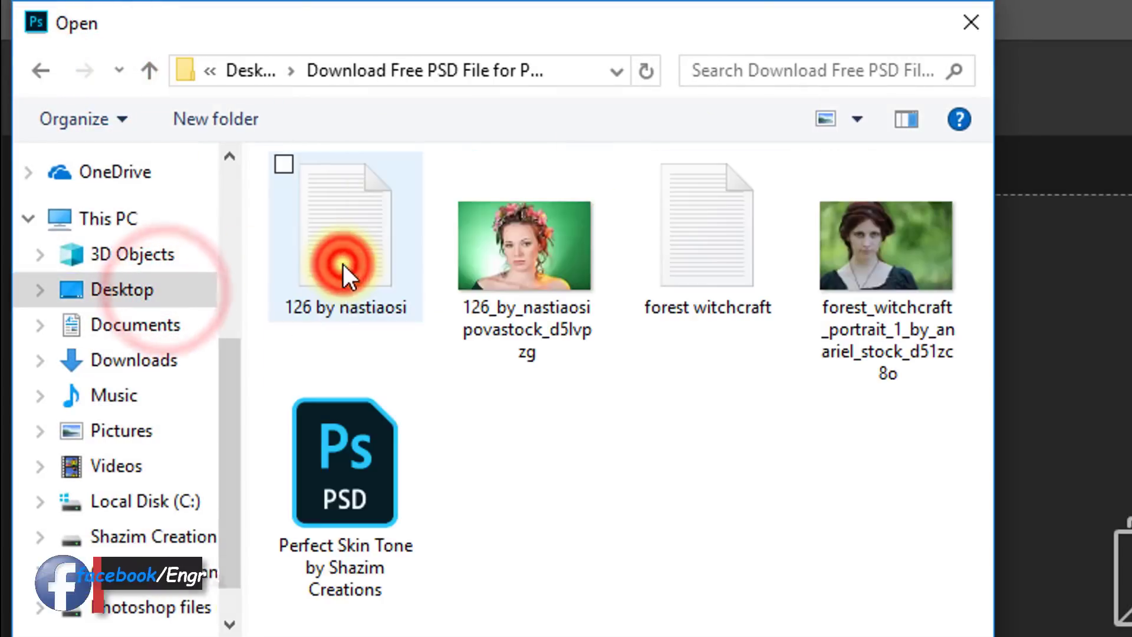
pyautogui.click(534, 245)
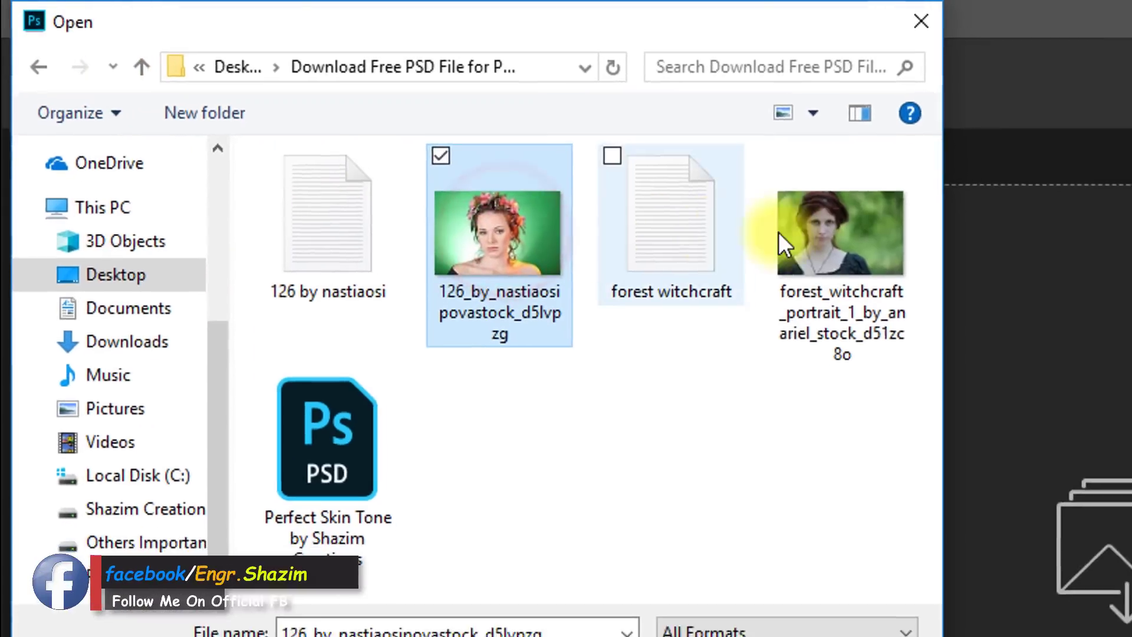
pyautogui.click(696, 636)
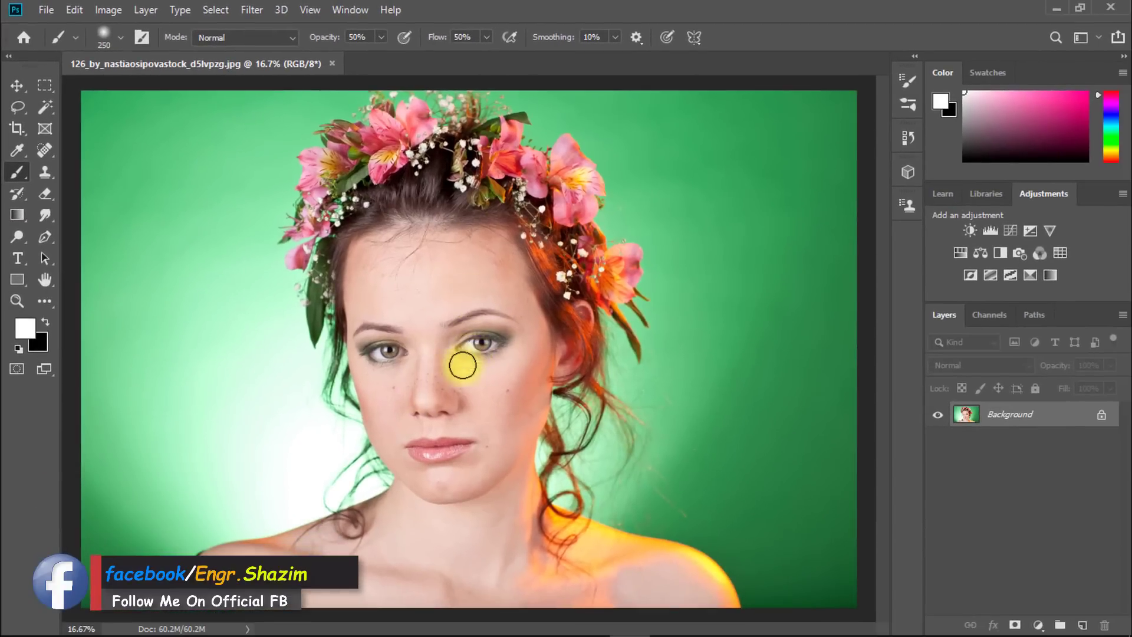
pyautogui.hotkey('ctrl', 'space')
pyautogui.moveTo(457, 359); pyautogui.dragTo(503, 308)
pyautogui.press('space')
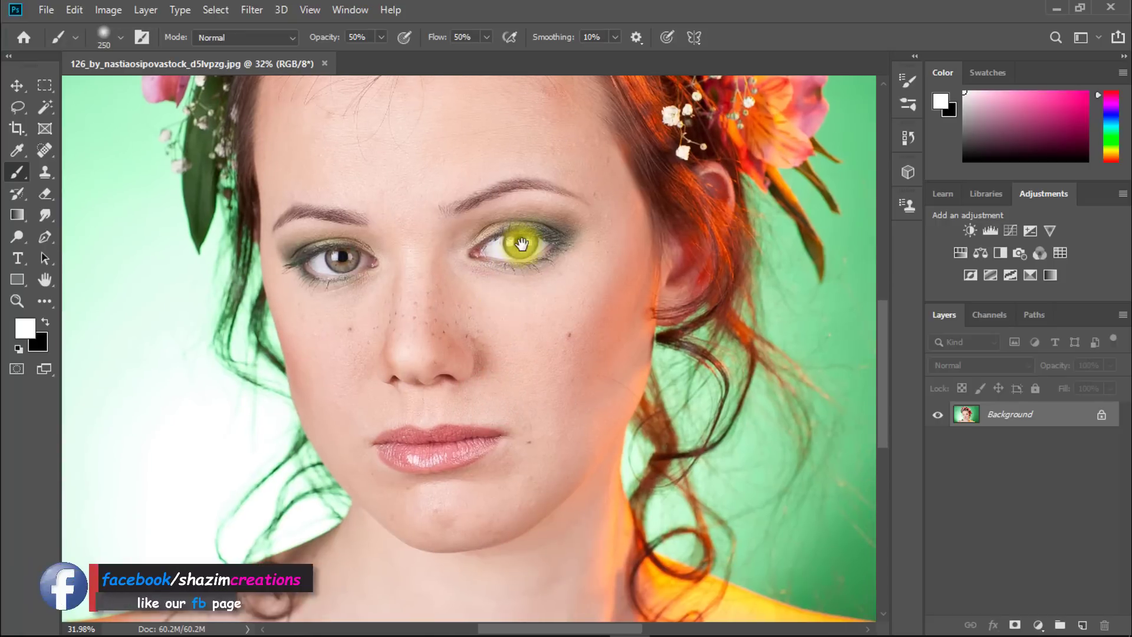
pyautogui.hotkey('ctrl', 'space')
pyautogui.moveTo(518, 245); pyautogui.dragTo(472, 245)
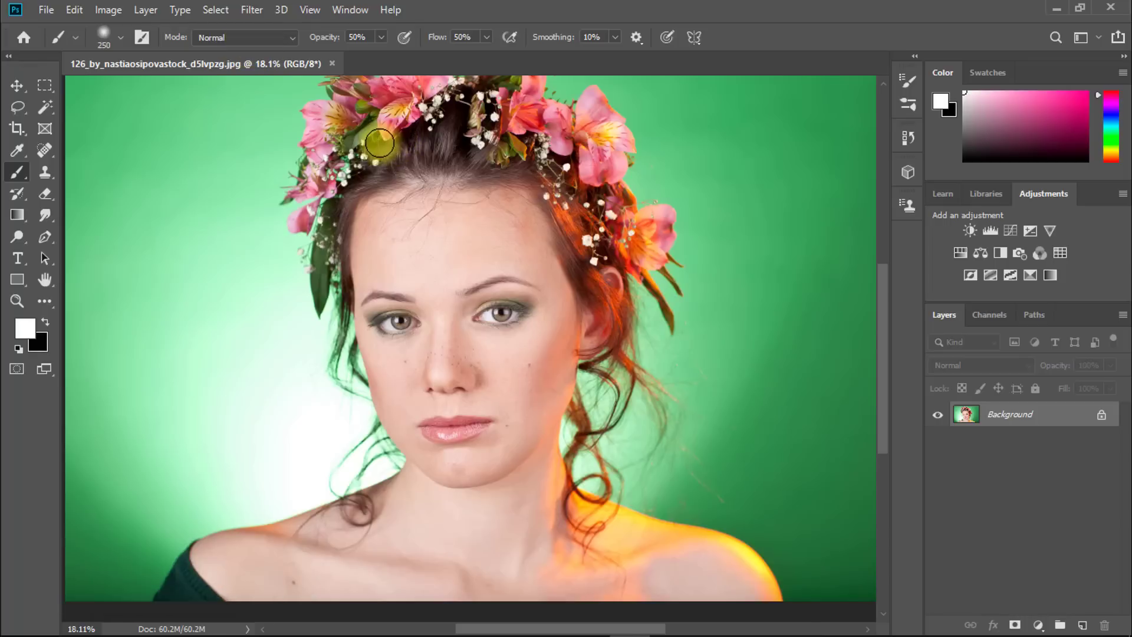
# Step: Open the file Perfect Skin Tone by Shazim Creations from the Download Free PSD File folder on the desktop
pyautogui.click(1057, 7)
pyautogui.click(41, 210)
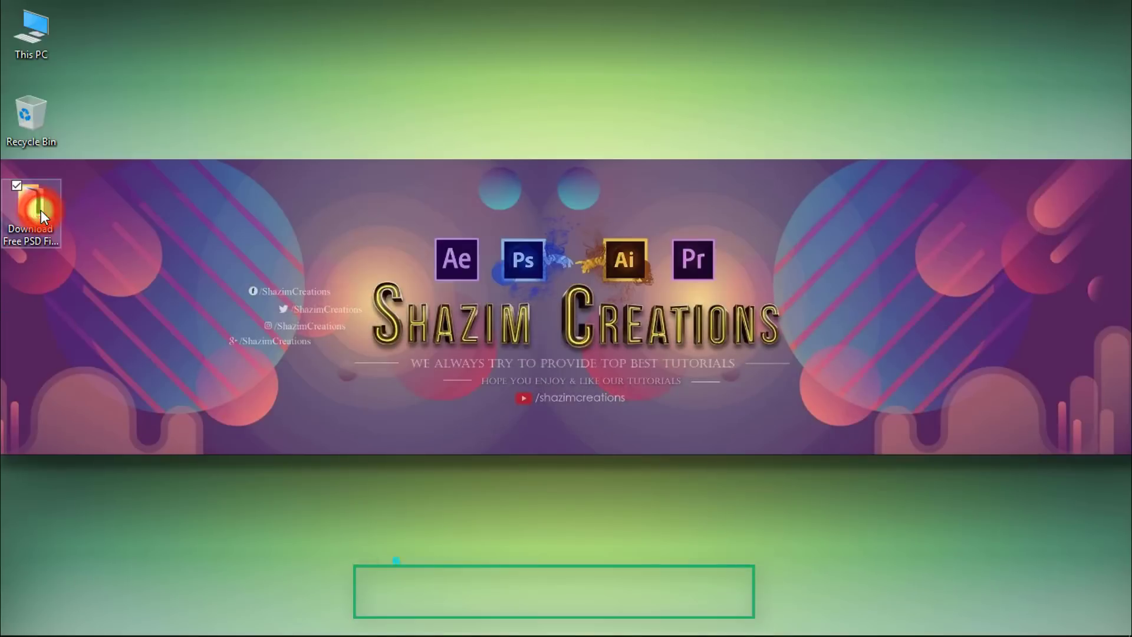
pyautogui.doubleClick(40, 210)
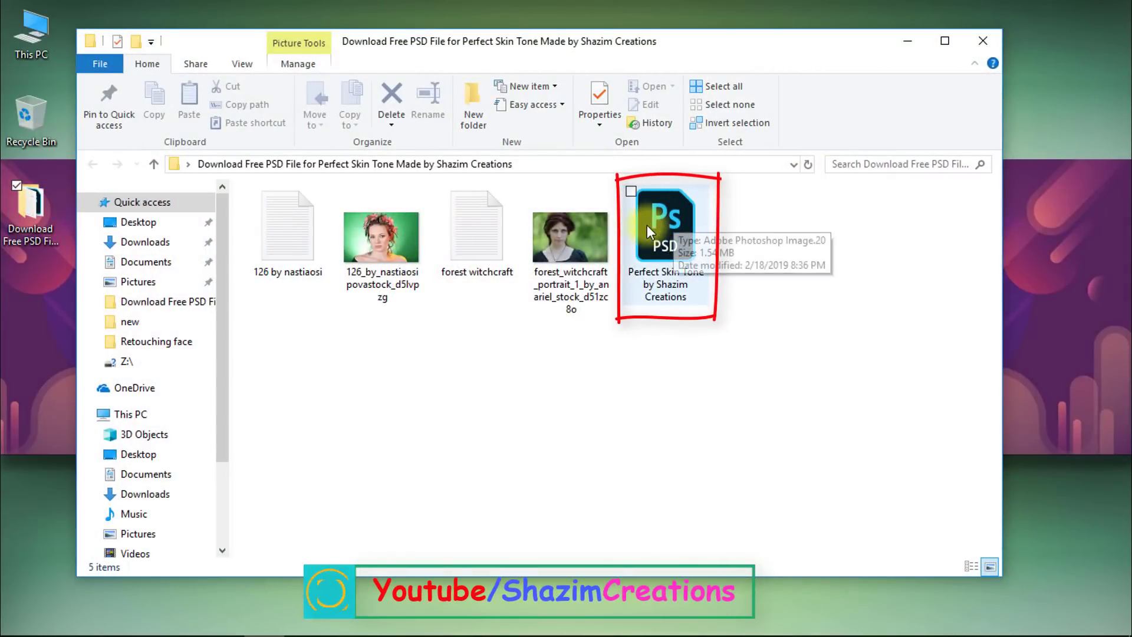
pyautogui.doubleClick(661, 224)
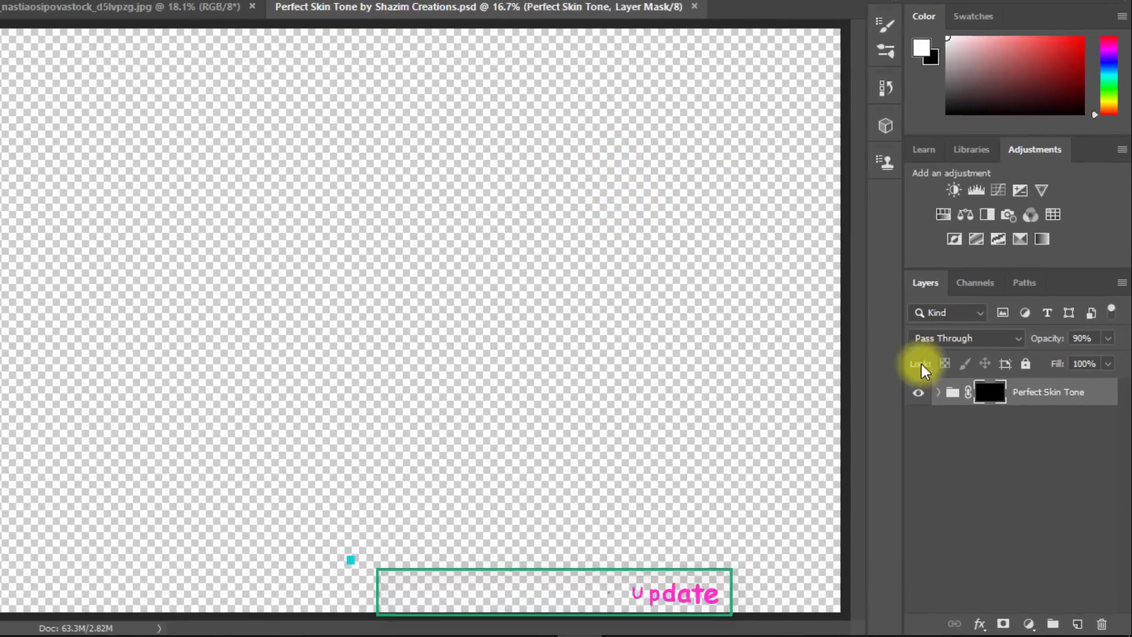
# Step: Expand the Perfect Skin Tone group and examine the adjustment layers it contains
pyautogui.click(937, 393)
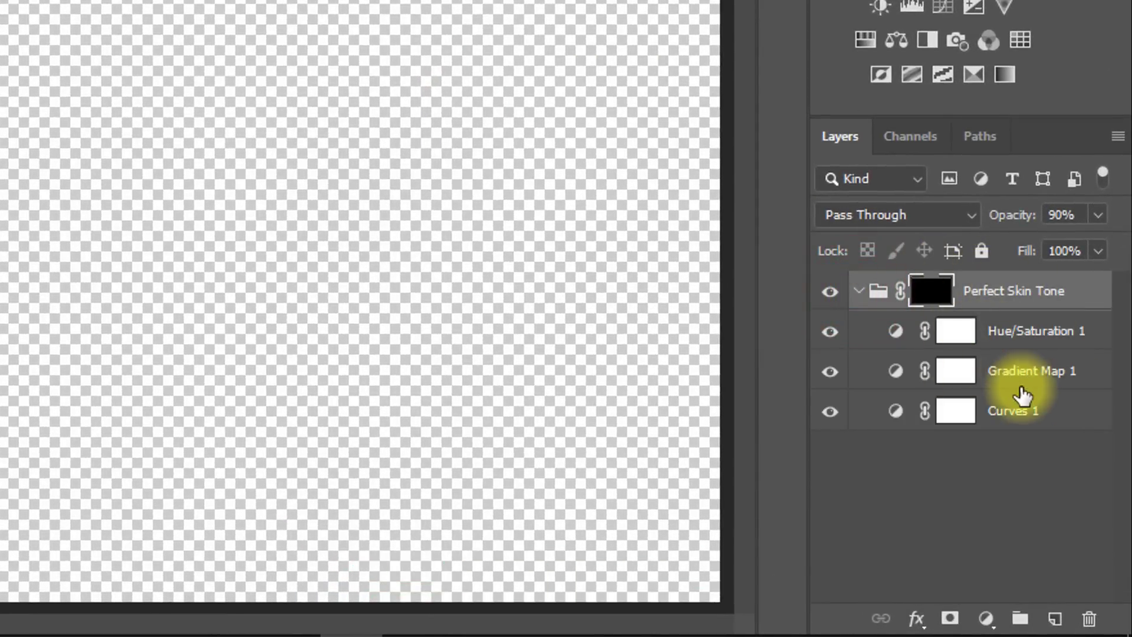
pyautogui.click(1021, 412)
pyautogui.click(1036, 372)
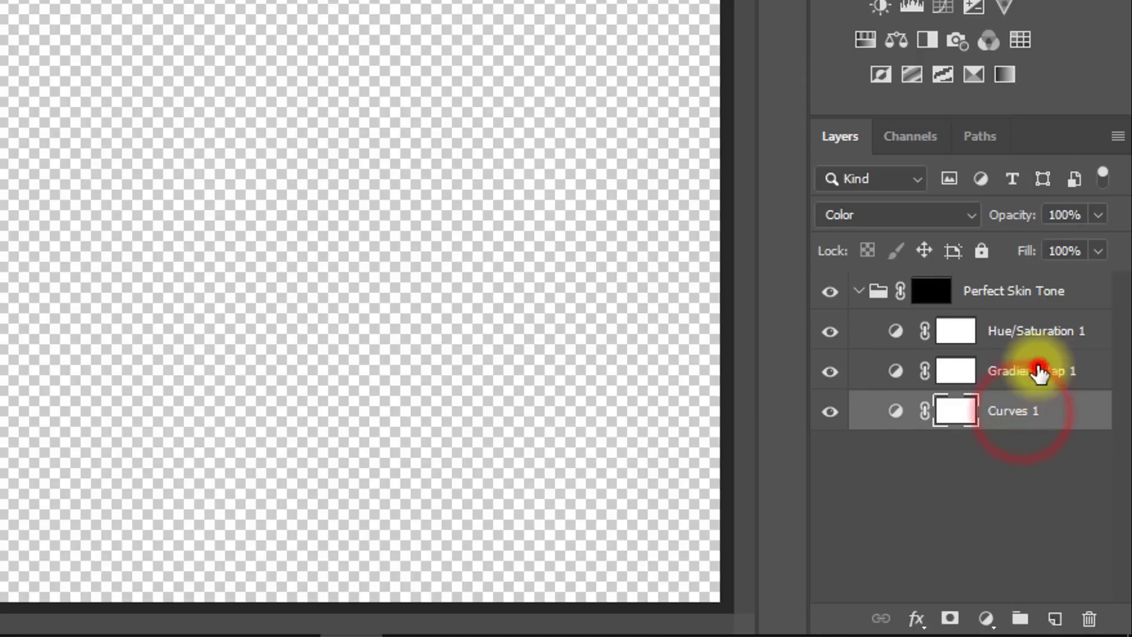
pyautogui.click(999, 298)
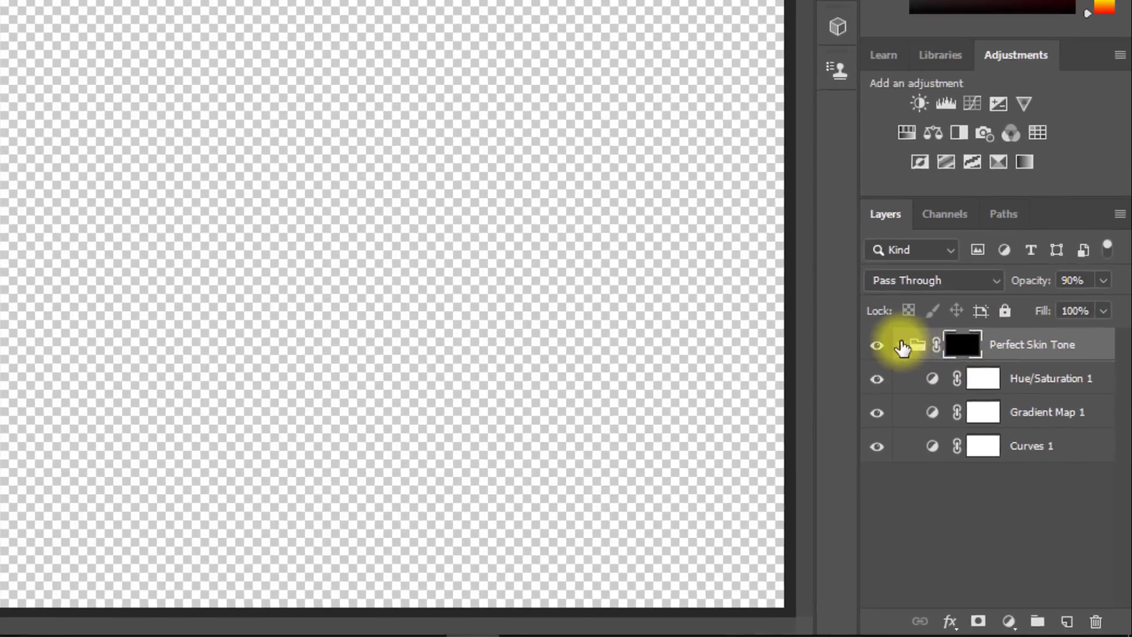
# Step: Collapse the Perfect Skin Tone group and copy it into the portrait document with the Move tool
pyautogui.click(901, 345)
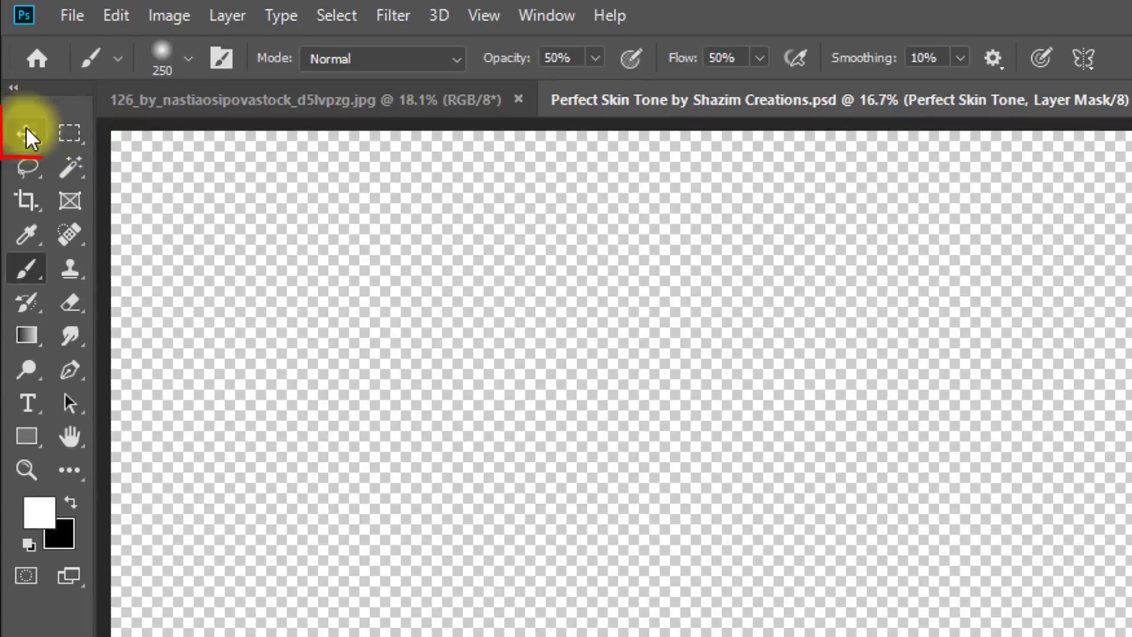
pyautogui.click(23, 141)
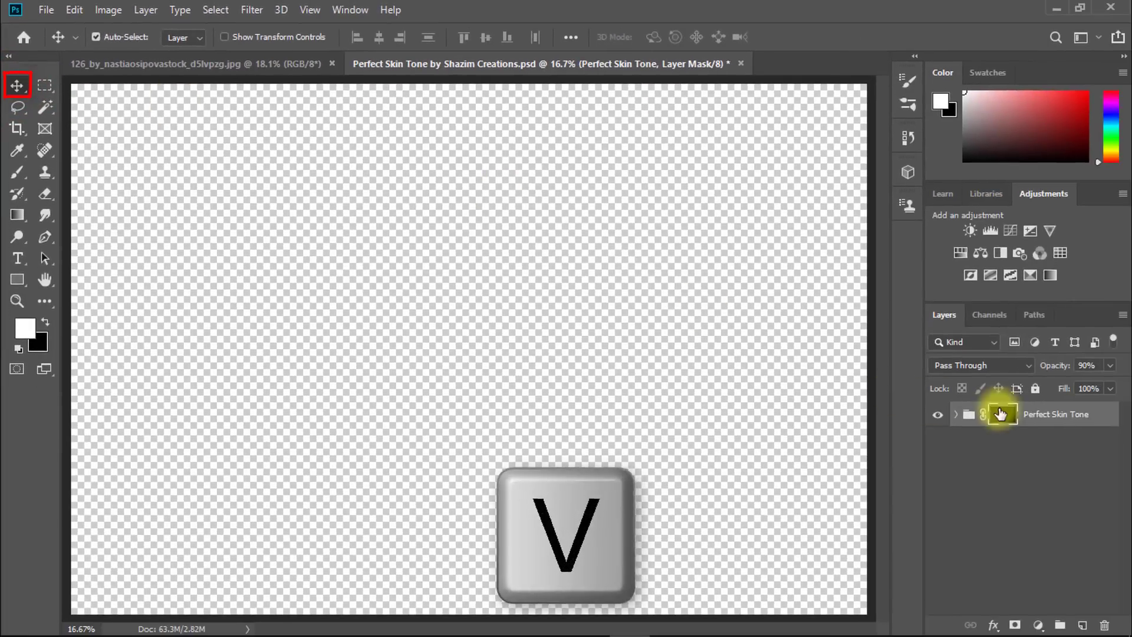
pyautogui.moveTo(1036, 412); pyautogui.dragTo(493, 272)
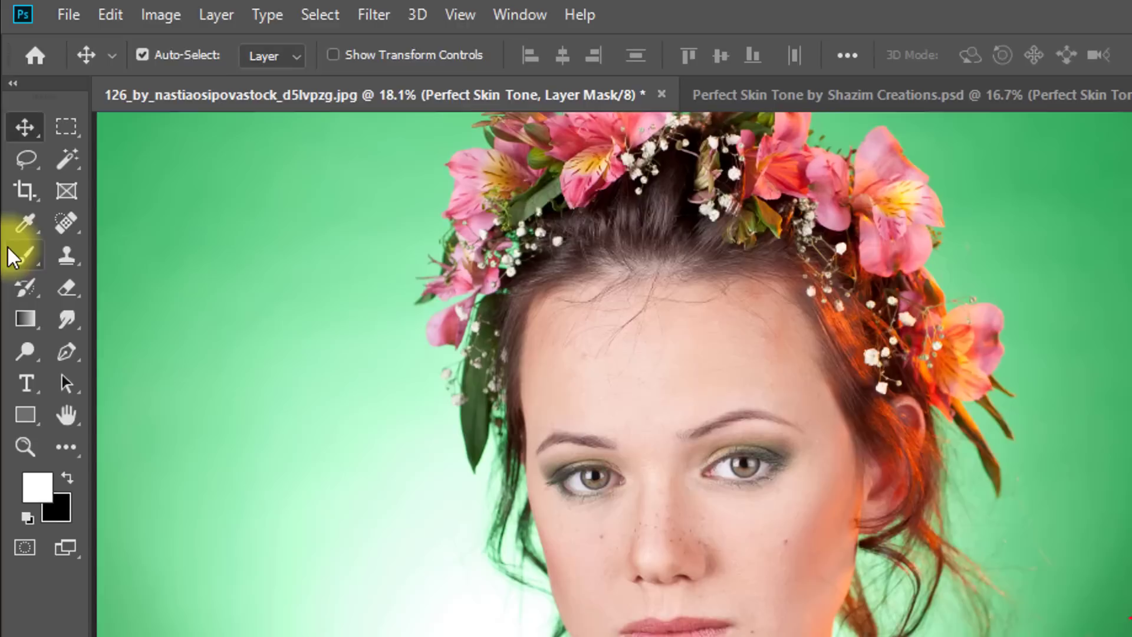
# Step: Choose the Brush tool and set its opacity to 50% and its flow to 50%
pyautogui.click(20, 204)
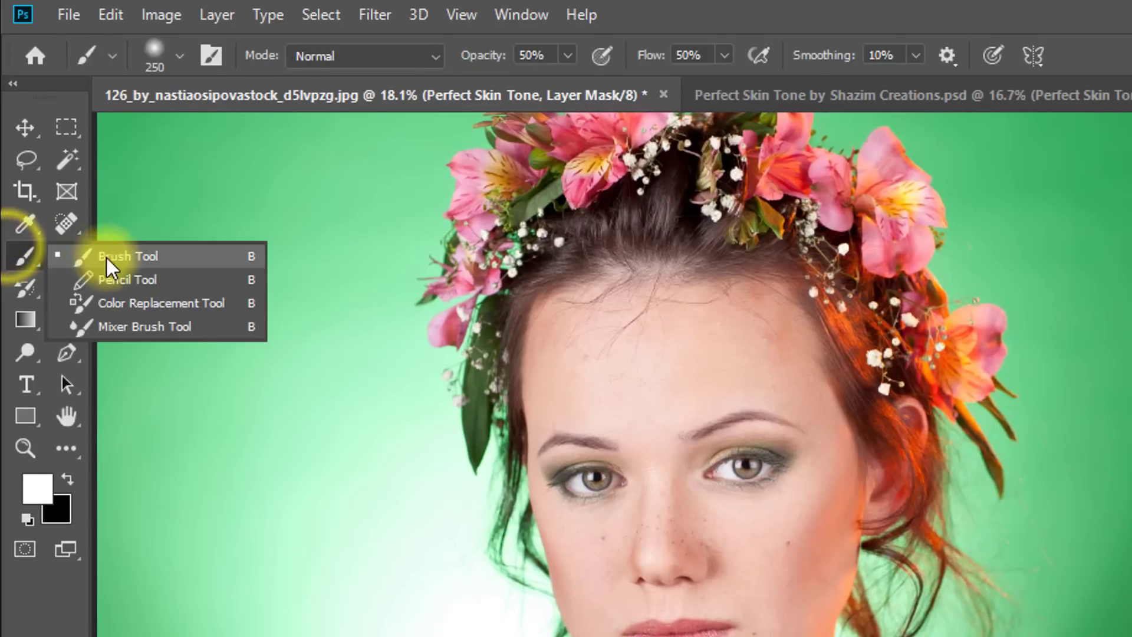
pyautogui.click(89, 206)
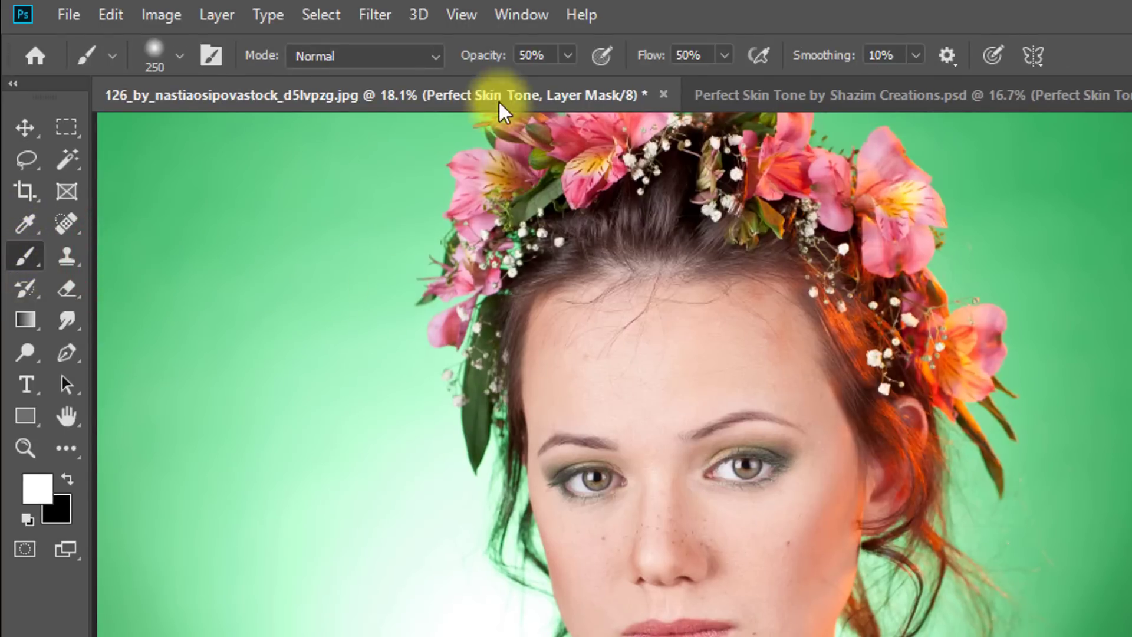
pyautogui.click(531, 54)
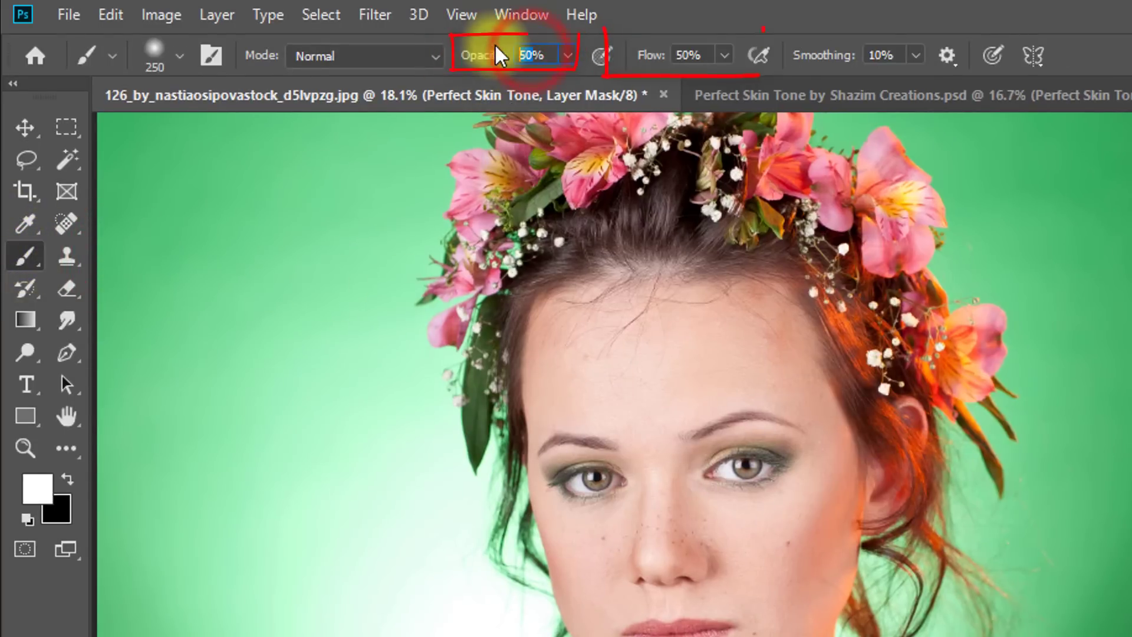
pyautogui.write('50')
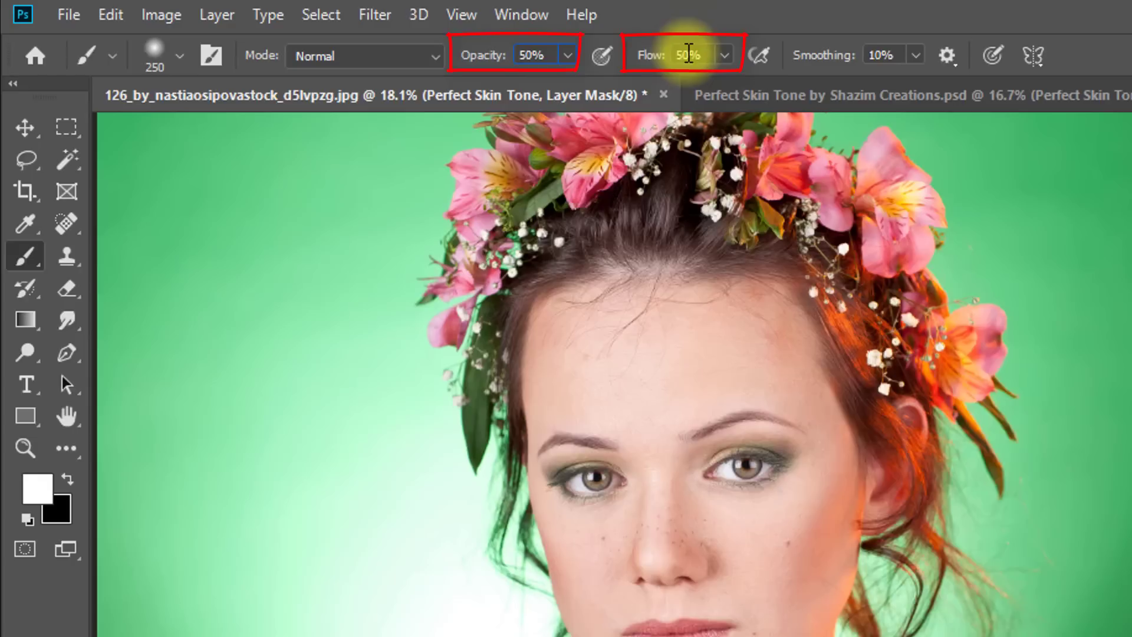
pyautogui.click(686, 54)
pyautogui.write('50')
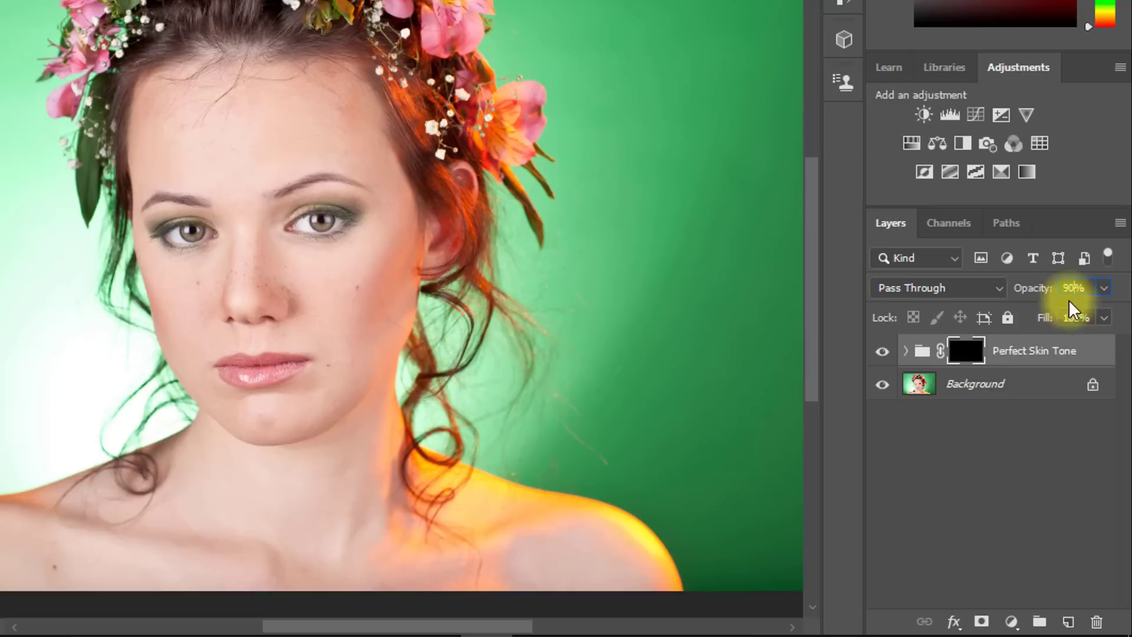
# Step: Target the layer mask of the Perfect Skin Tone group and set the foreground colour to white (ffffff)
pyautogui.click(964, 480)
pyautogui.click(961, 351)
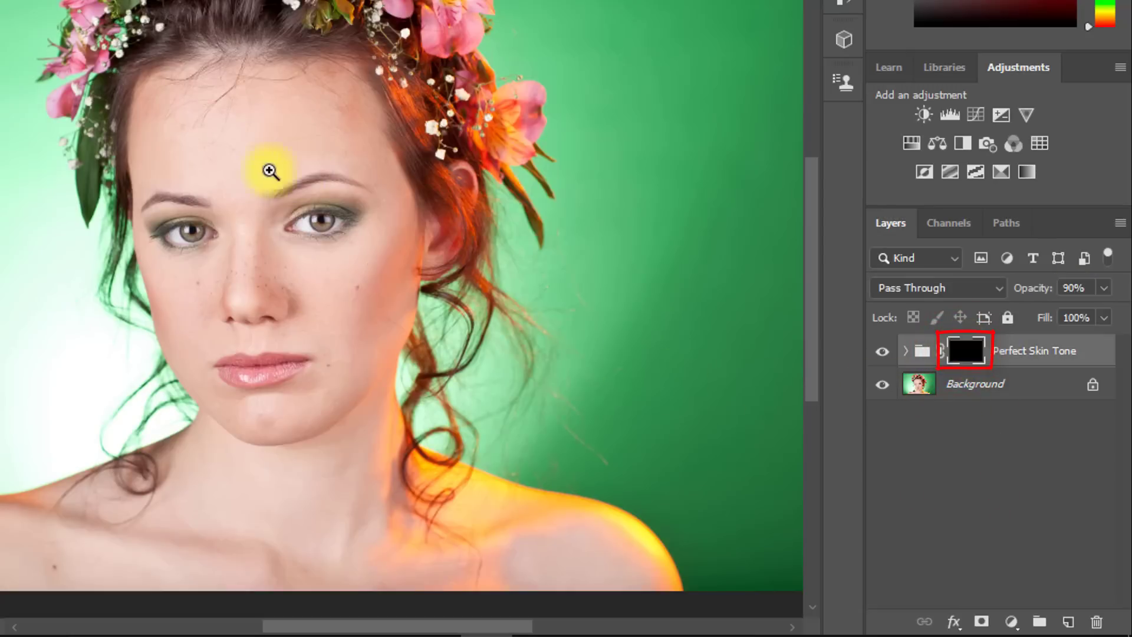
pyautogui.click(240, 144)
pyautogui.moveTo(309, 104); pyautogui.dragTo(296, 153)
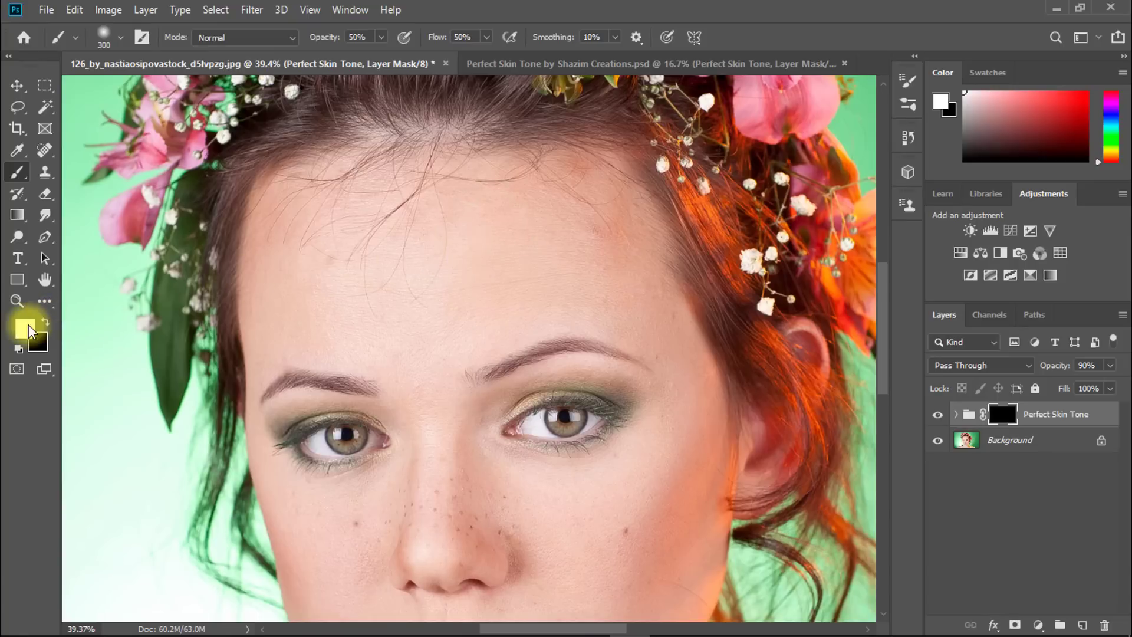
pyautogui.click(23, 327)
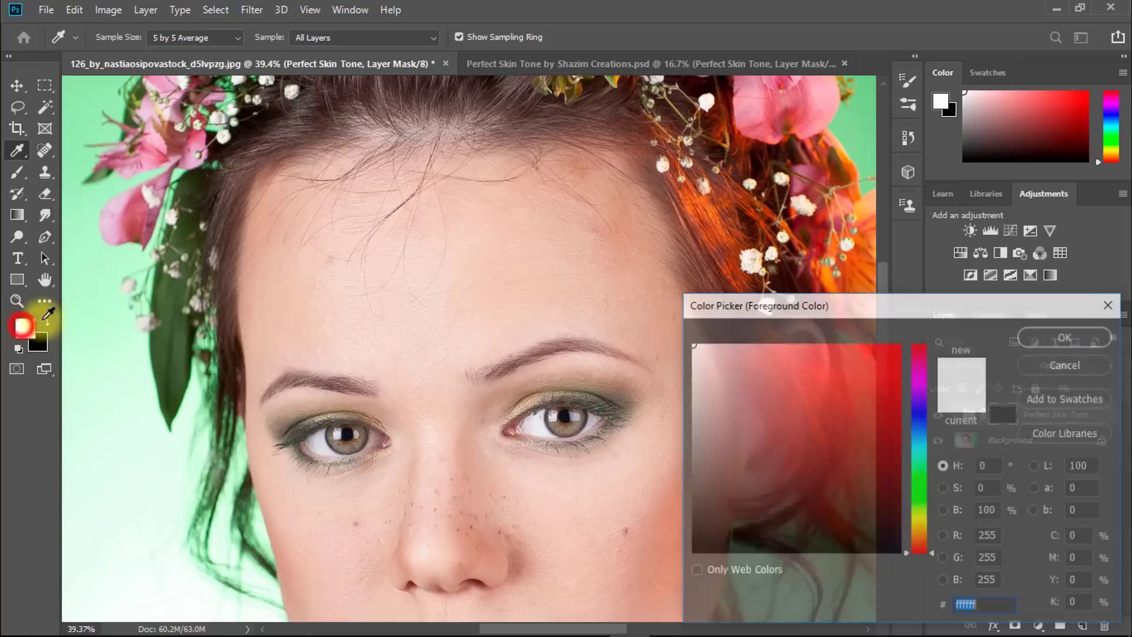
pyautogui.click(1064, 336)
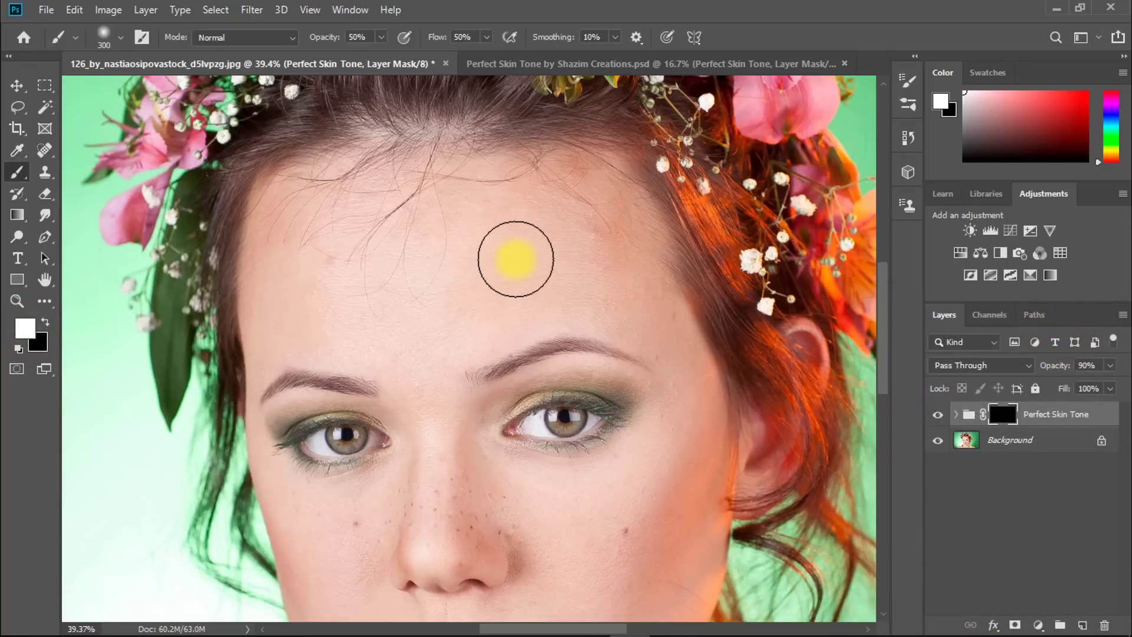
# Step: Paint white on the group's mask over the forehead and between the eyebrows with a soft brush of about 300 px
pyautogui.press(']')
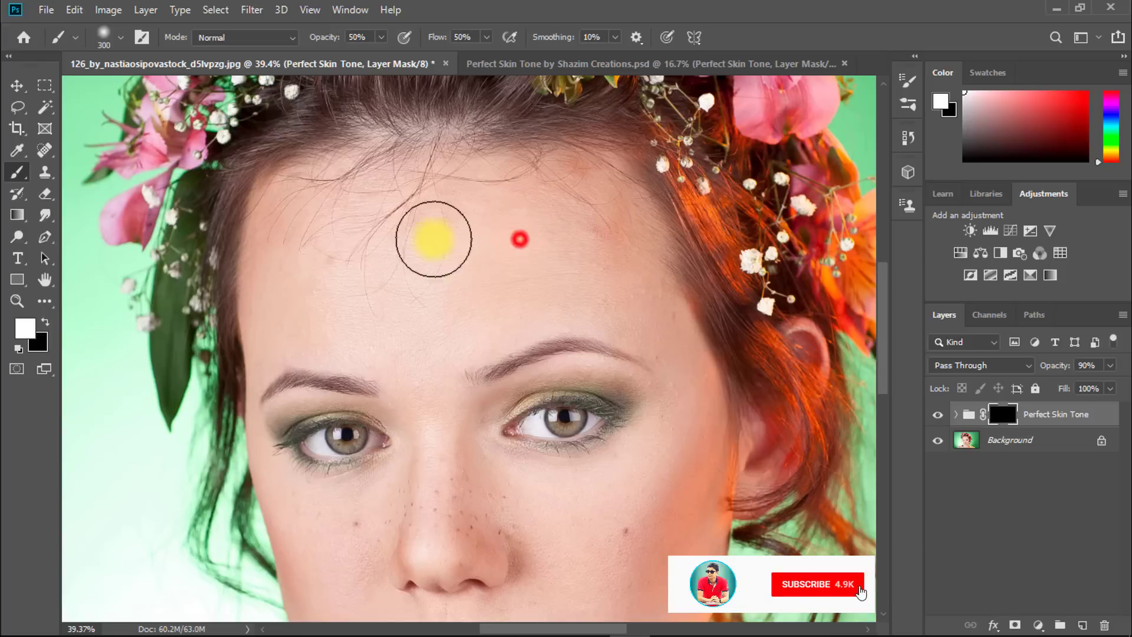
pyautogui.moveTo(554, 295); pyautogui.dragTo(646, 309)
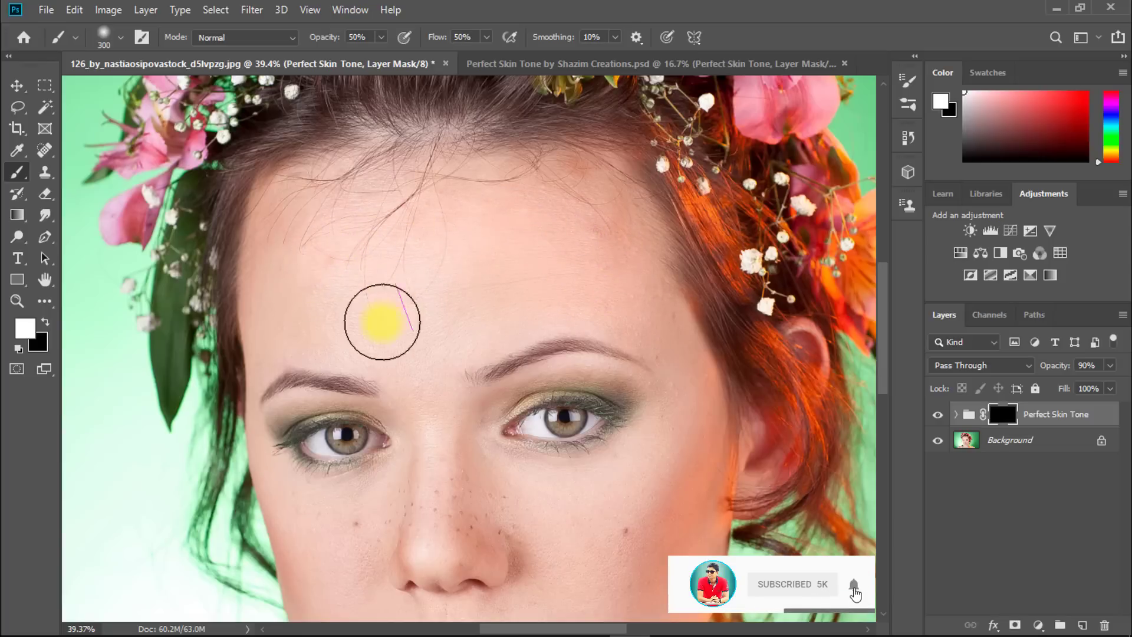
pyautogui.moveTo(458, 389)
pyautogui.mouseDown()
pyautogui.moveTo(441, 295)
pyautogui.moveTo(493, 288)
pyautogui.mouseUp()
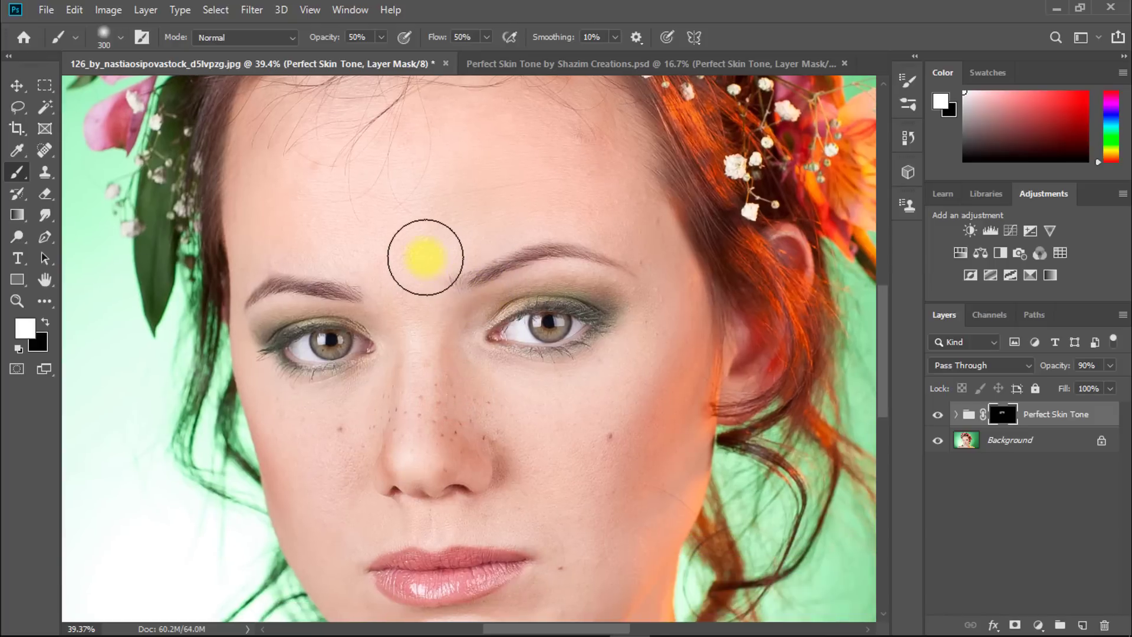
pyautogui.moveTo(424, 251); pyautogui.dragTo(452, 234)
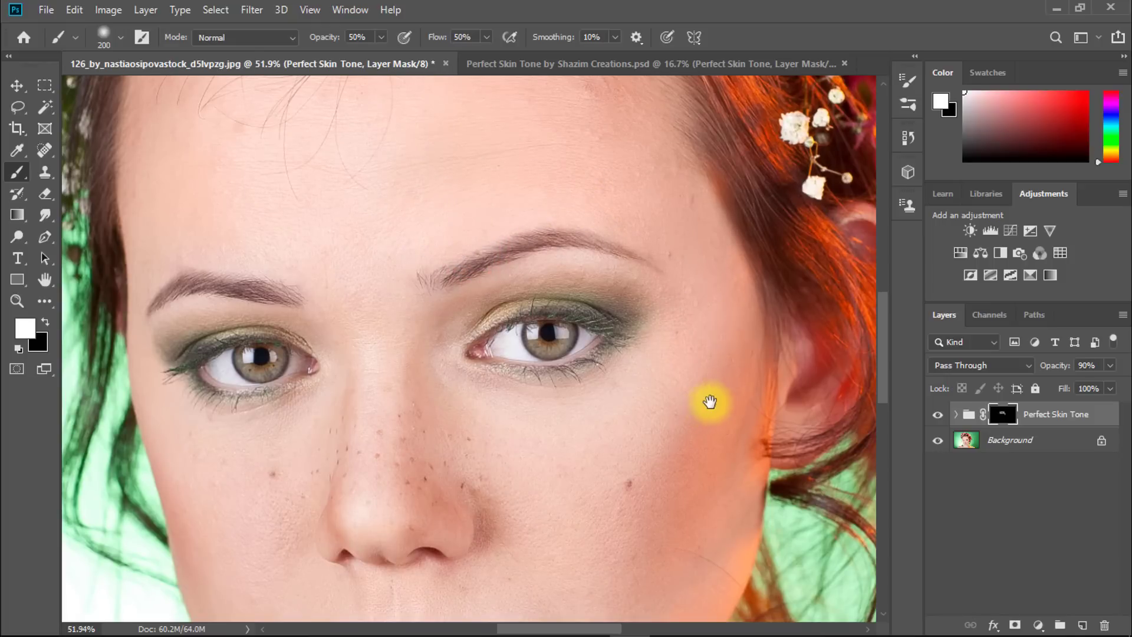
# Step: Paint white on the mask with a 200 px brush over the skin under the eyes, the nose and the inner cheeks
pyautogui.moveTo(708, 404); pyautogui.dragTo(706, 290)
pyautogui.moveTo(665, 248)
pyautogui.mouseDown()
pyautogui.moveTo(552, 313)
pyautogui.moveTo(492, 308)
pyautogui.moveTo(423, 227)
pyautogui.moveTo(408, 264)
pyautogui.mouseUp()
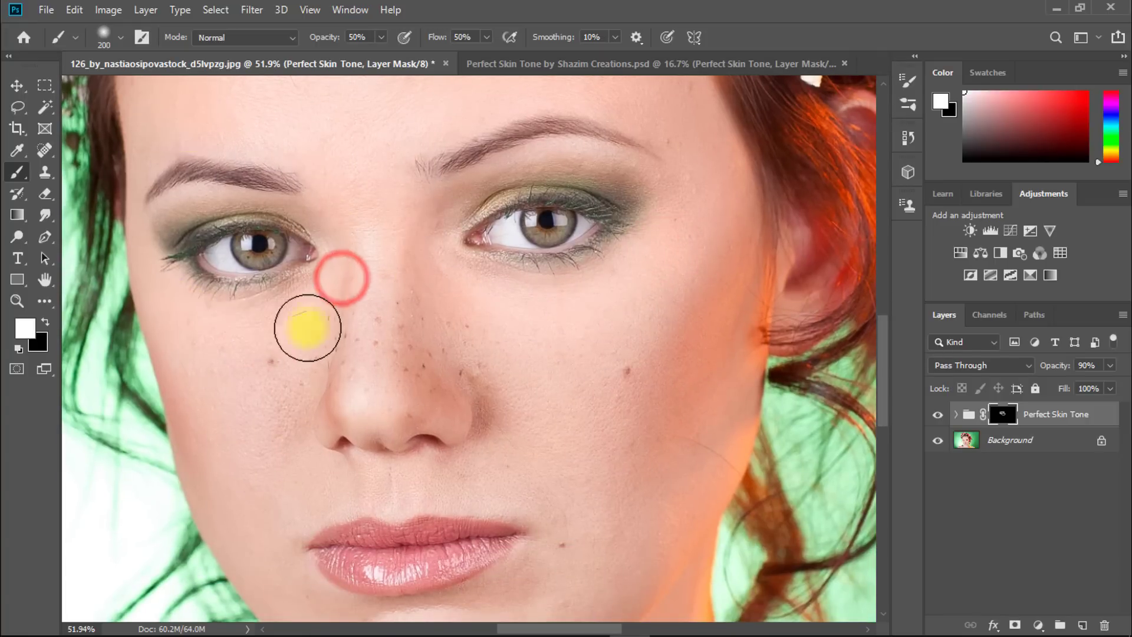
pyautogui.moveTo(490, 369); pyautogui.dragTo(477, 324)
pyautogui.click(485, 397)
pyautogui.click(505, 462)
pyautogui.moveTo(504, 442); pyautogui.dragTo(481, 326)
pyautogui.moveTo(480, 326)
pyautogui.mouseDown()
pyautogui.moveTo(354, 358)
pyautogui.moveTo(308, 288)
pyautogui.moveTo(276, 405)
pyautogui.moveTo(227, 469)
pyautogui.mouseUp()
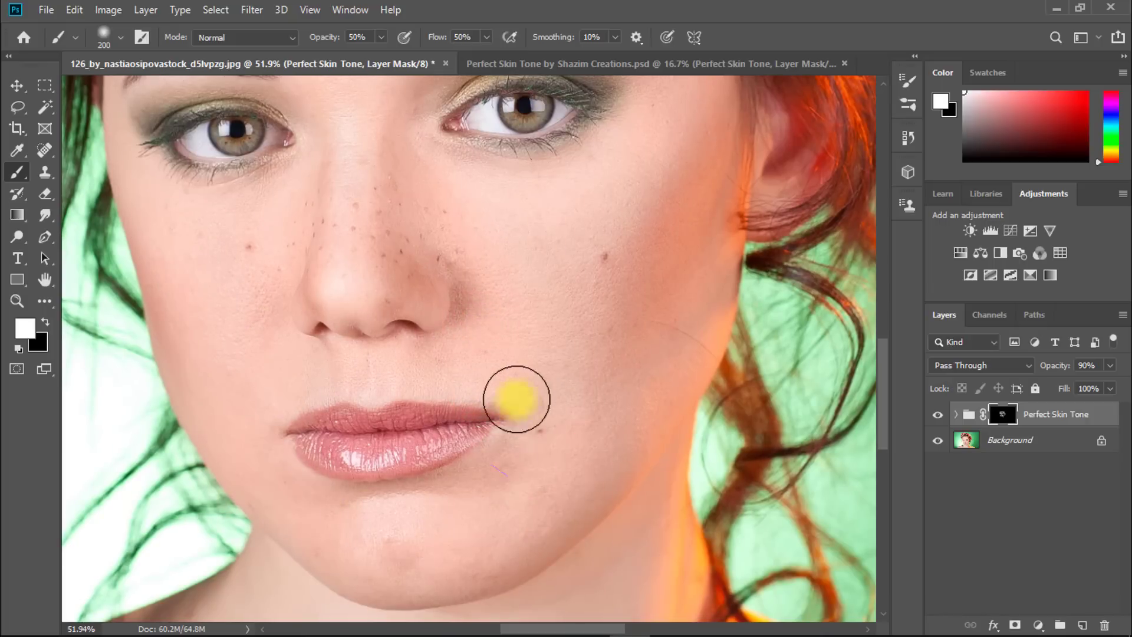
# Step: Paint white on the mask over the skin beside the mouth, along the jaw and across the cheek nearest the visible ear
pyautogui.moveTo(566, 426); pyautogui.dragTo(574, 407)
pyautogui.moveTo(623, 356); pyautogui.dragTo(562, 455)
pyautogui.moveTo(631, 253)
pyautogui.mouseDown()
pyautogui.moveTo(624, 230)
pyautogui.moveTo(636, 439)
pyautogui.mouseUp()
pyautogui.moveTo(620, 437); pyautogui.dragTo(605, 313)
pyautogui.moveTo(548, 165); pyautogui.dragTo(541, 203)
pyautogui.click(598, 234)
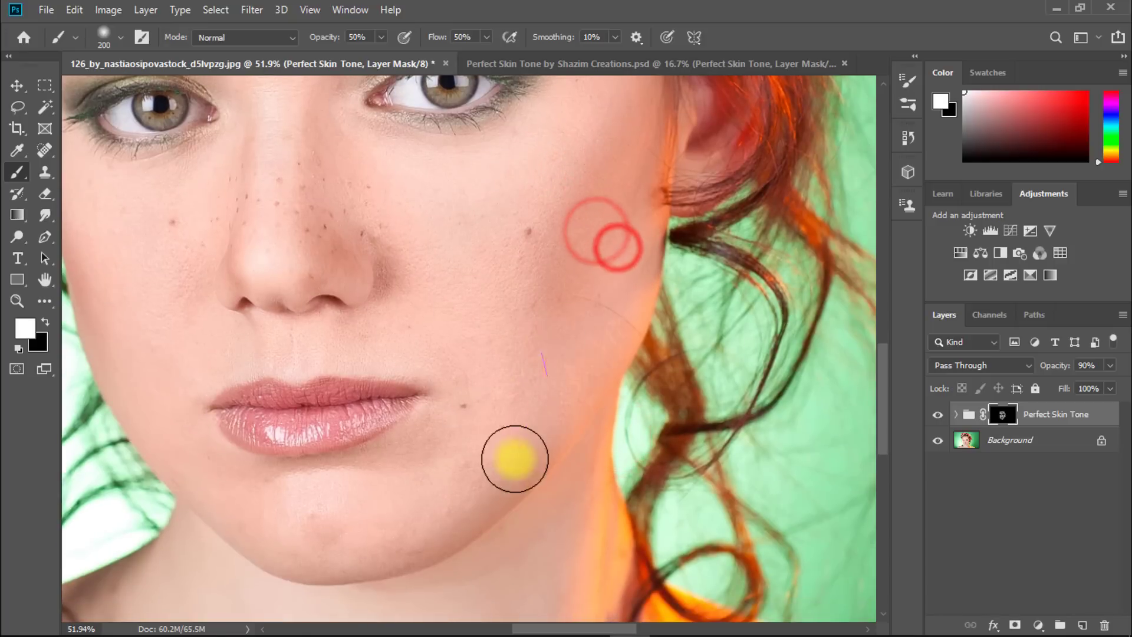
pyautogui.moveTo(559, 257); pyautogui.dragTo(580, 451)
pyautogui.moveTo(558, 430)
pyautogui.mouseDown()
pyautogui.moveTo(541, 356)
pyautogui.moveTo(601, 263)
pyautogui.moveTo(597, 197)
pyautogui.mouseUp()
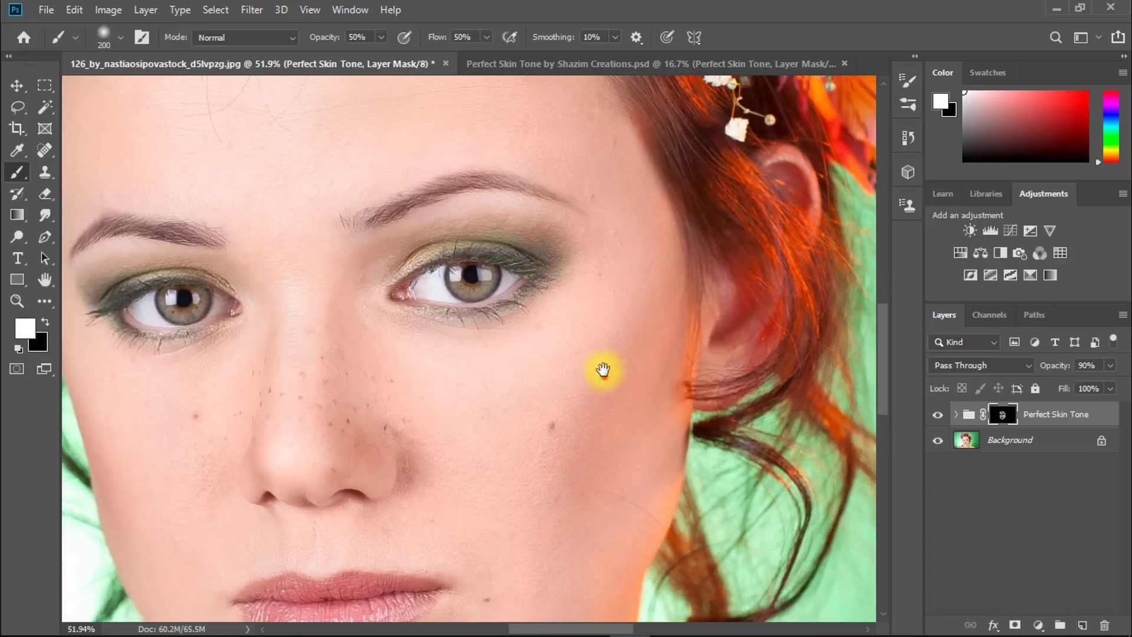
# Step: Paint white on the group's mask over the upper forehead near the hairline
pyautogui.moveTo(604, 375); pyautogui.dragTo(707, 494)
pyautogui.moveTo(596, 200); pyautogui.dragTo(631, 295)
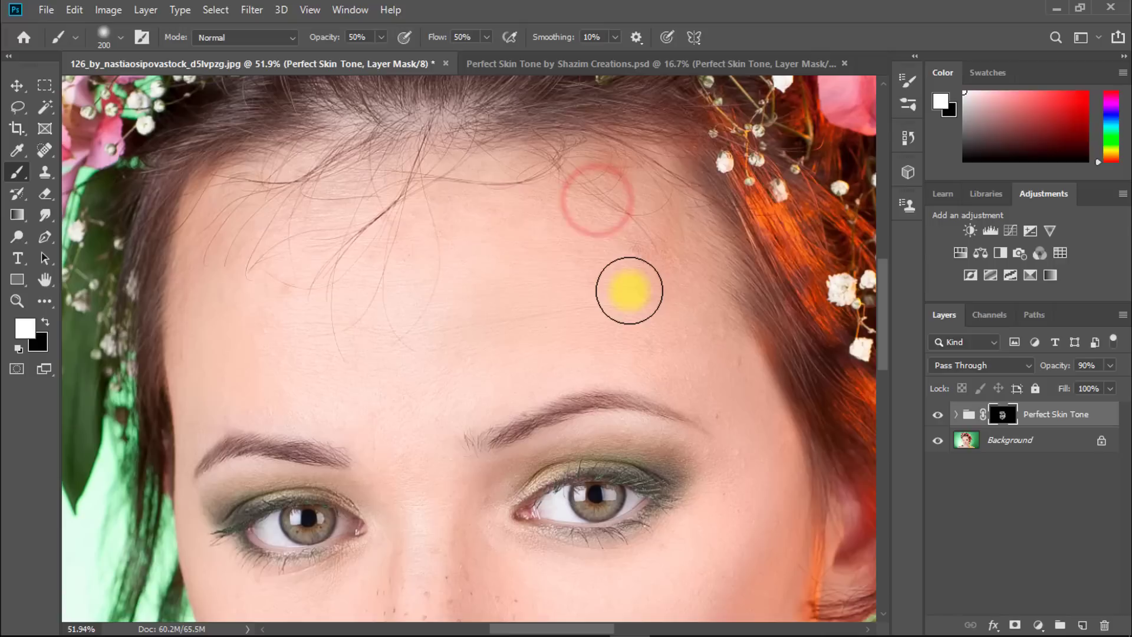
pyautogui.moveTo(602, 260)
pyautogui.mouseDown()
pyautogui.moveTo(354, 270)
pyautogui.moveTo(530, 263)
pyautogui.moveTo(284, 204)
pyautogui.moveTo(372, 343)
pyautogui.moveTo(435, 194)
pyautogui.moveTo(453, 118)
pyautogui.mouseUp()
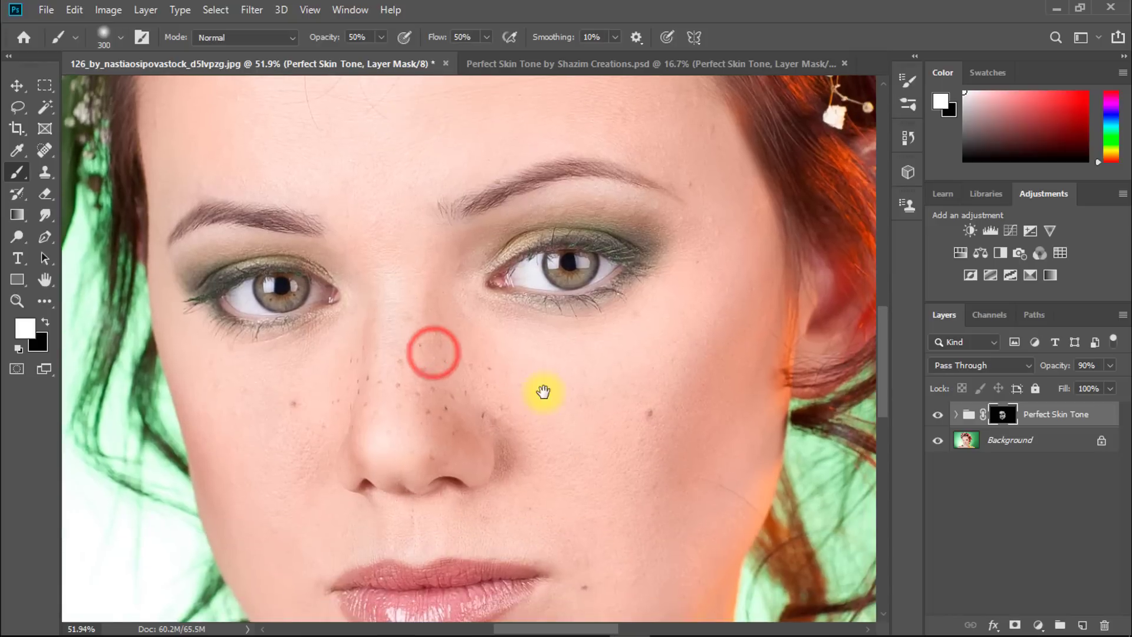
# Step: Paint white on the mask with a 300 px brush over the lower cheek and jaw below the visible ear
pyautogui.moveTo(540, 391); pyautogui.dragTo(498, 192)
pyautogui.moveTo(563, 313); pyautogui.dragTo(569, 217)
pyautogui.moveTo(634, 182)
pyautogui.mouseDown()
pyautogui.moveTo(652, 184)
pyautogui.moveTo(678, 226)
pyautogui.mouseUp()
pyautogui.moveTo(730, 152); pyautogui.dragTo(702, 218)
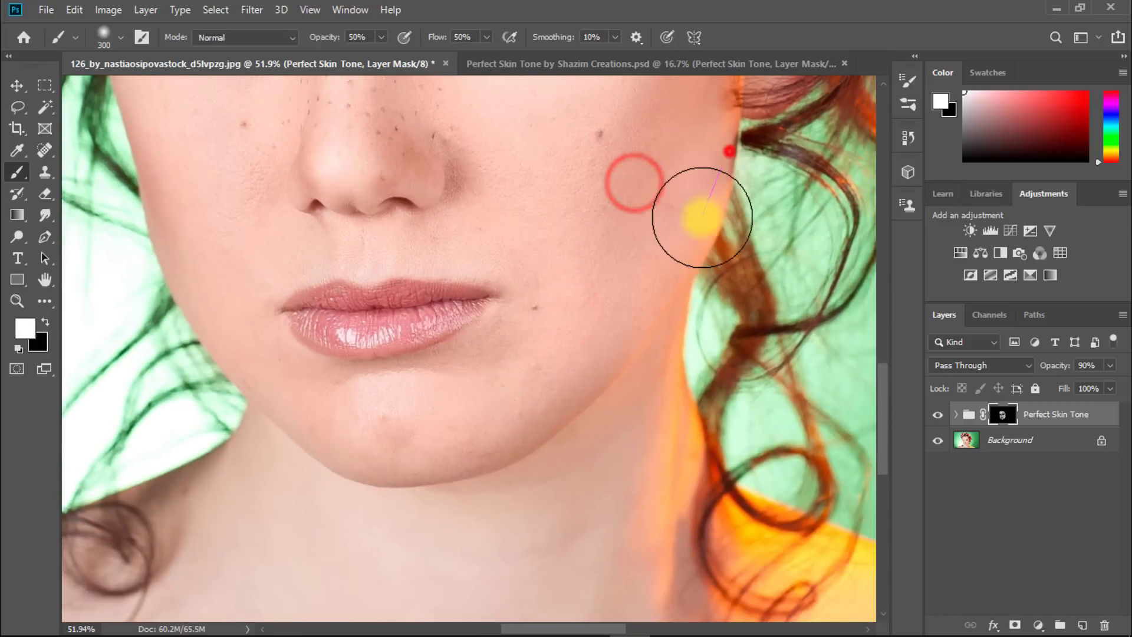
pyautogui.moveTo(674, 175)
pyautogui.mouseDown()
pyautogui.moveTo(584, 400)
pyautogui.moveTo(608, 182)
pyautogui.mouseUp()
# Step: Paint white on the mask over the neck, from just under the chin down to the base of the throat
pyautogui.moveTo(622, 170); pyautogui.dragTo(583, 411)
pyautogui.moveTo(531, 266); pyautogui.dragTo(566, 244)
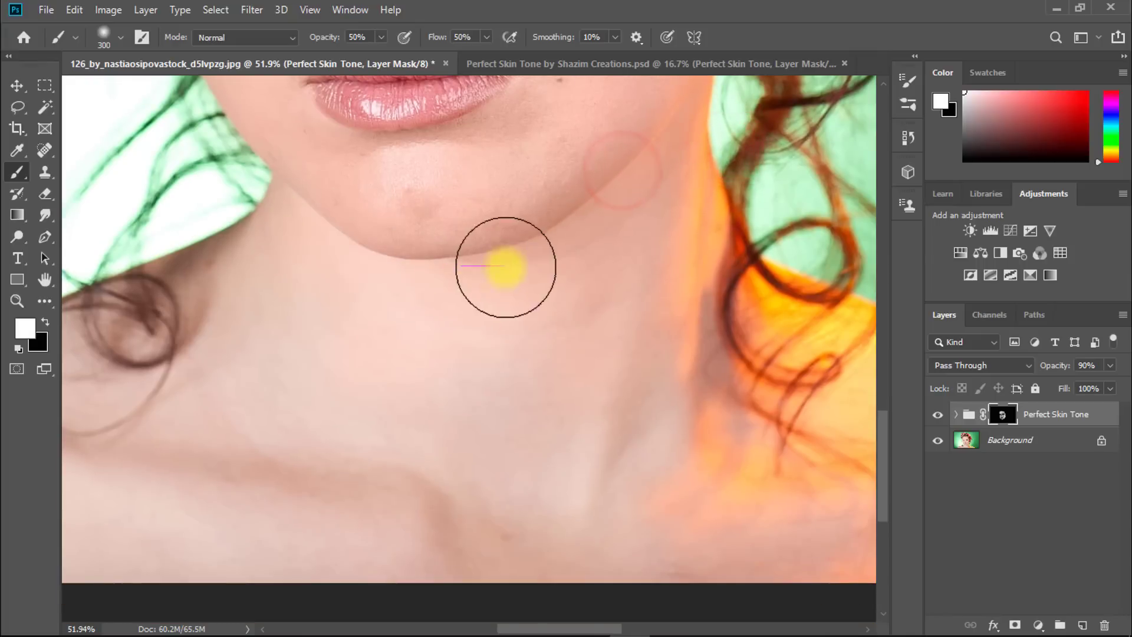
pyautogui.moveTo(433, 305); pyautogui.dragTo(492, 465)
pyautogui.moveTo(432, 402); pyautogui.dragTo(604, 392)
pyautogui.moveTo(441, 234)
pyautogui.mouseDown()
pyautogui.moveTo(384, 274)
pyautogui.moveTo(496, 446)
pyautogui.moveTo(511, 372)
pyautogui.mouseUp()
pyautogui.moveTo(695, 324); pyautogui.dragTo(557, 324)
pyautogui.moveTo(715, 220); pyautogui.dragTo(661, 361)
pyautogui.moveTo(581, 381); pyautogui.dragTo(576, 460)
pyautogui.moveTo(640, 422); pyautogui.dragTo(472, 500)
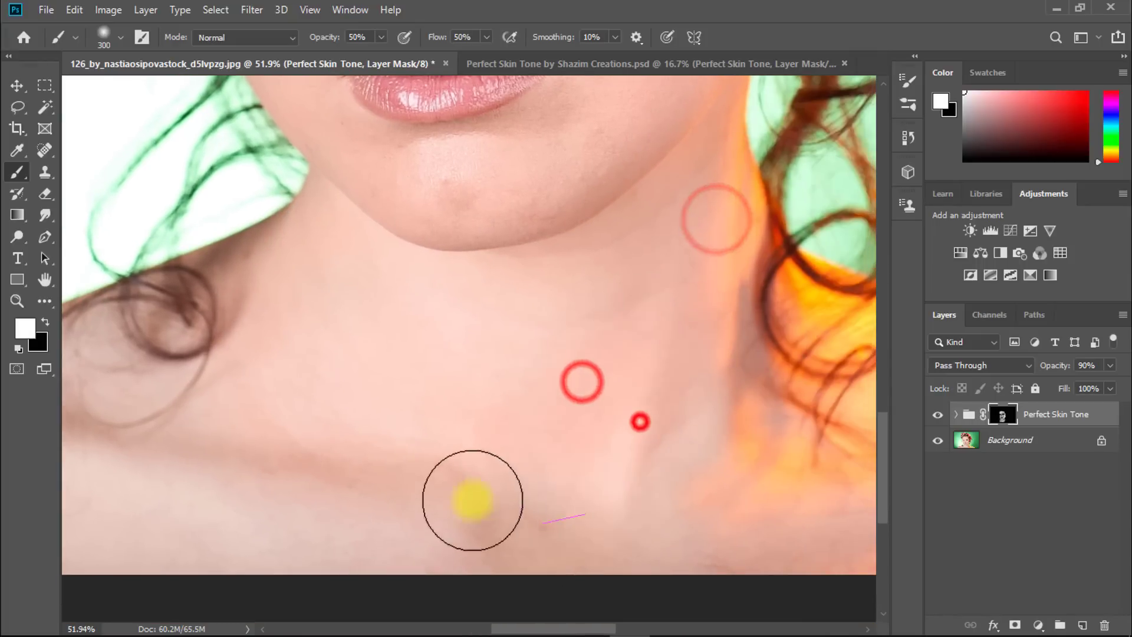
# Step: Paint white on the mask over the collarbone area and the skin below the loose curls on the backlit side
pyautogui.moveTo(573, 535); pyautogui.dragTo(389, 459)
pyautogui.moveTo(500, 419); pyautogui.dragTo(445, 411)
pyautogui.moveTo(550, 258); pyautogui.dragTo(474, 255)
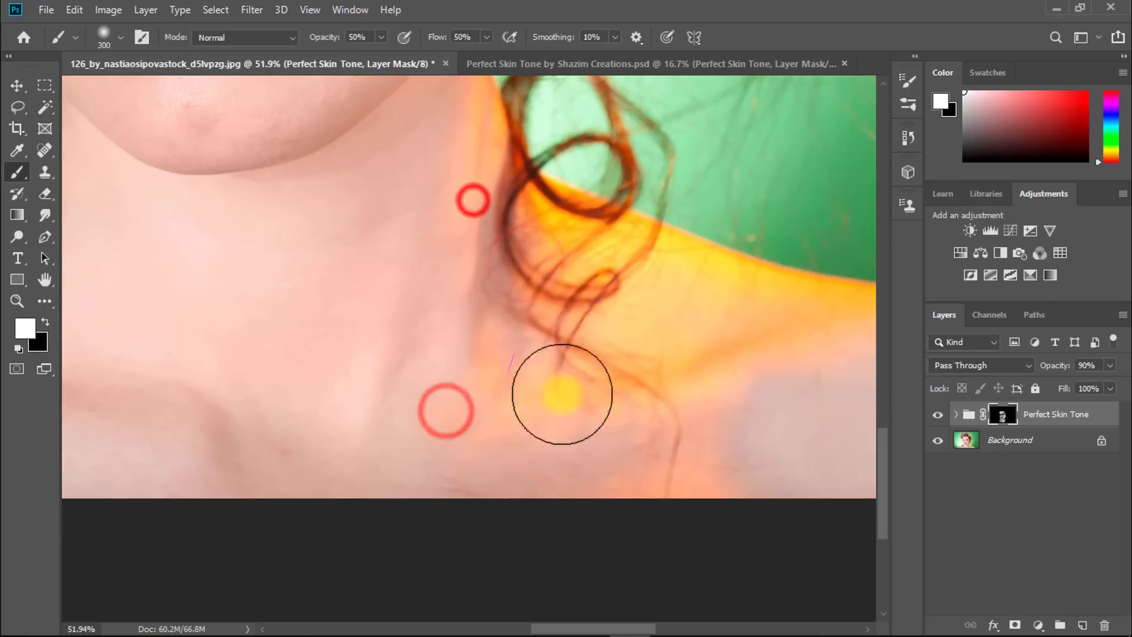
pyautogui.moveTo(584, 413); pyautogui.dragTo(400, 379)
pyautogui.moveTo(677, 342); pyautogui.dragTo(549, 301)
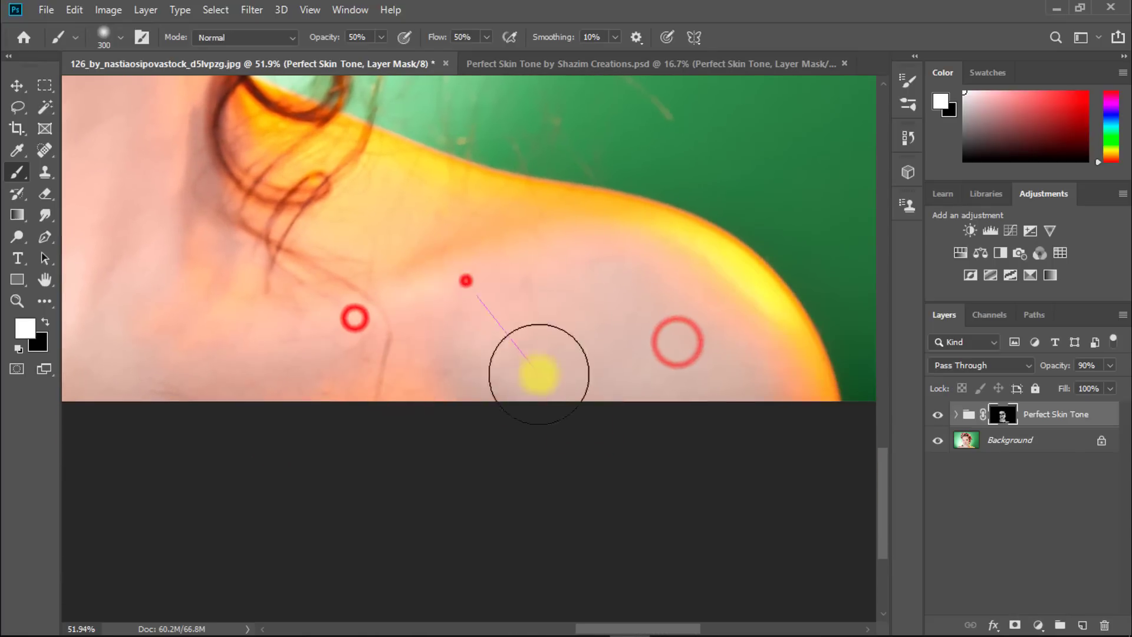
# Step: Paint white on the mask over the pale skin of the backlit shoulder down to the image's lower edge
pyautogui.moveTo(539, 374); pyautogui.dragTo(428, 344)
pyautogui.moveTo(442, 308)
pyautogui.mouseDown()
pyautogui.moveTo(519, 389)
pyautogui.moveTo(568, 261)
pyautogui.mouseUp()
pyautogui.moveTo(560, 351); pyautogui.dragTo(737, 356)
pyautogui.moveTo(435, 381); pyautogui.dragTo(644, 407)
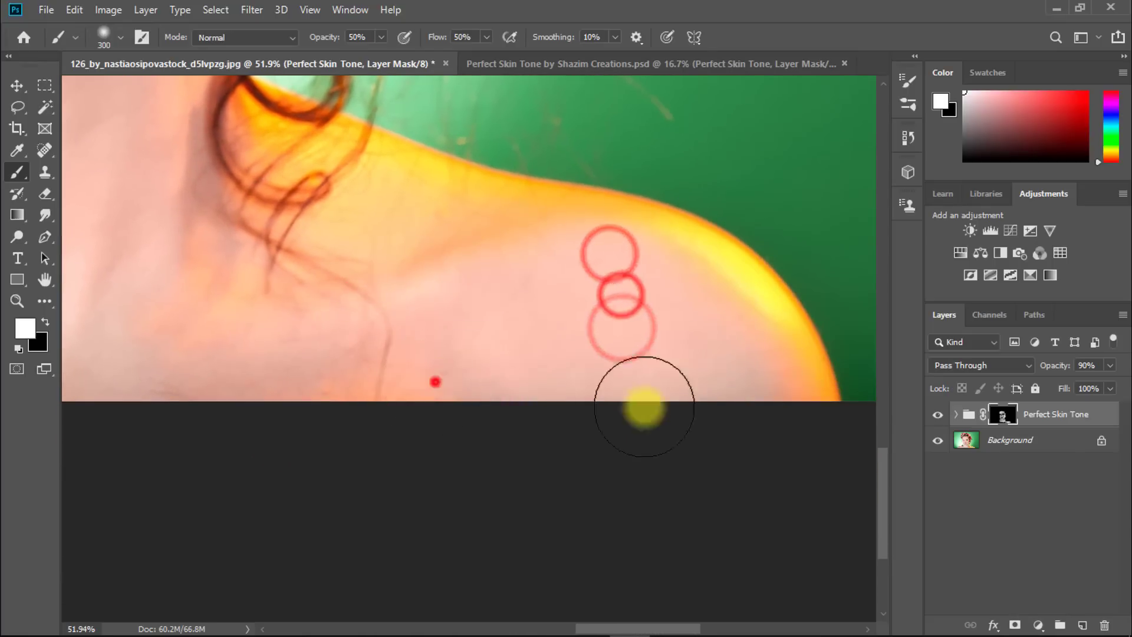
pyautogui.moveTo(528, 350); pyautogui.dragTo(448, 371)
pyautogui.moveTo(249, 360); pyautogui.dragTo(623, 375)
# Step: Paint white on the mask over the side of the neck and the skin around the curls next to the backlit shoulder
pyautogui.moveTo(720, 238); pyautogui.dragTo(690, 235)
pyautogui.moveTo(553, 313)
pyautogui.mouseDown()
pyautogui.moveTo(480, 359)
pyautogui.moveTo(663, 282)
pyautogui.mouseUp()
pyautogui.moveTo(808, 226)
pyautogui.mouseDown()
pyautogui.moveTo(801, 204)
pyautogui.moveTo(723, 313)
pyautogui.mouseUp()
pyautogui.moveTo(722, 316); pyautogui.dragTo(710, 260)
pyautogui.moveTo(682, 200); pyautogui.dragTo(693, 247)
pyautogui.moveTo(656, 152); pyautogui.dragTo(685, 323)
pyautogui.moveTo(611, 265); pyautogui.dragTo(605, 391)
pyautogui.moveTo(606, 375); pyautogui.dragTo(558, 227)
pyautogui.moveTo(770, 260)
pyautogui.mouseDown()
pyautogui.moveTo(512, 282)
pyautogui.moveTo(595, 291)
pyautogui.mouseUp()
# Step: Paint white on the mask in broad strokes across the collarbones and the skin along the image's lower edge
pyautogui.click(430, 288)
pyautogui.moveTo(439, 274); pyautogui.dragTo(623, 360)
pyautogui.moveTo(627, 313); pyautogui.dragTo(468, 330)
pyautogui.moveTo(646, 336); pyautogui.dragTo(314, 294)
pyautogui.moveTo(596, 344); pyautogui.dragTo(339, 358)
pyautogui.moveTo(576, 357); pyautogui.dragTo(313, 373)
# Step: Enlarge the brush to 500 px and paint white on the mask over the upper chest on the unlit side
pyautogui.press(']')
pyautogui.press(']')
pyautogui.moveTo(509, 318); pyautogui.dragTo(366, 326)
pyautogui.moveTo(486, 294); pyautogui.dragTo(371, 321)
pyautogui.moveTo(375, 318); pyautogui.dragTo(377, 318)
pyautogui.moveTo(500, 250); pyautogui.dragTo(430, 259)
pyautogui.moveTo(419, 227); pyautogui.dragTo(416, 285)
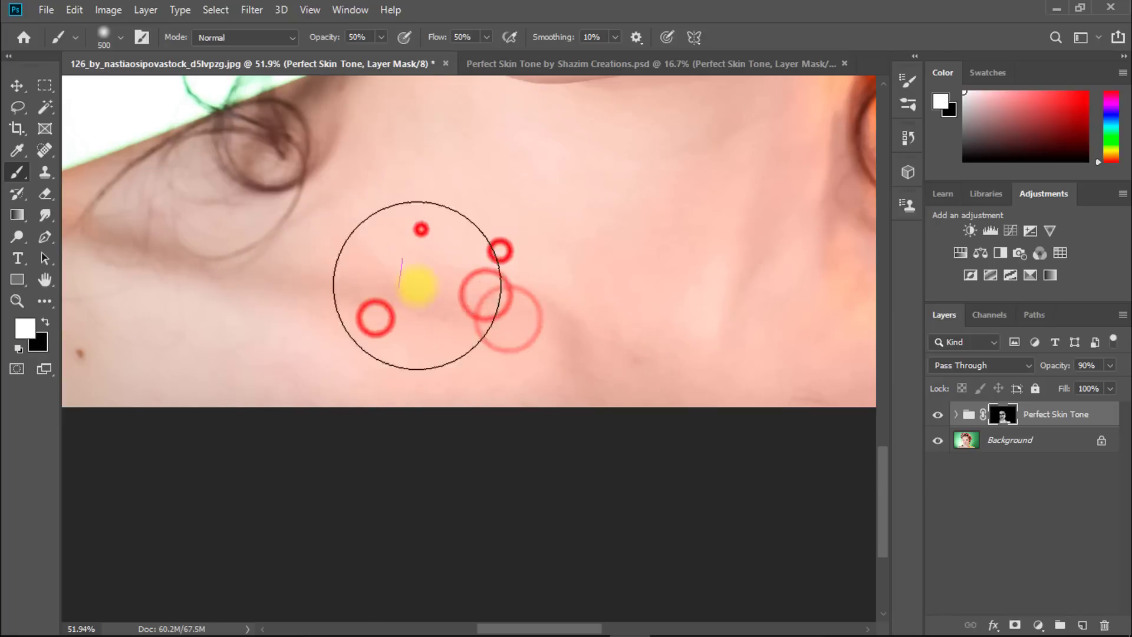
pyautogui.moveTo(556, 242); pyautogui.dragTo(480, 372)
pyautogui.moveTo(419, 265); pyautogui.dragTo(443, 328)
# Step: Paint white on the mask with a 250 px brush over the skin around the curl on the shoulder nearest the sleeve
pyautogui.moveTo(416, 429); pyautogui.dragTo(687, 298)
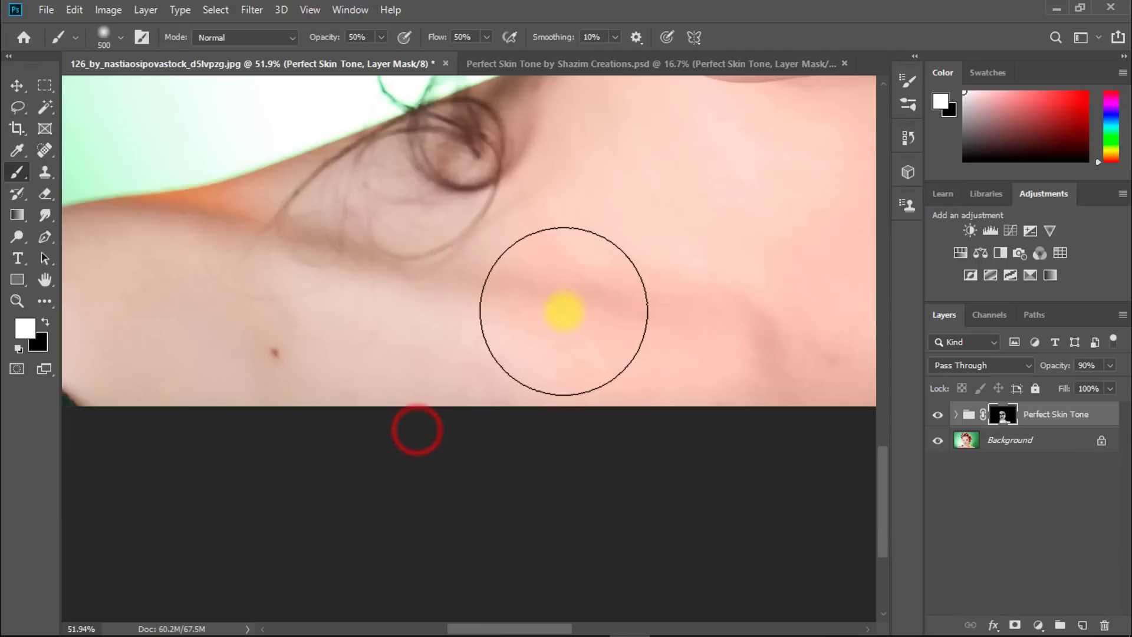
pyautogui.moveTo(551, 275); pyautogui.dragTo(369, 199)
pyautogui.moveTo(366, 159); pyautogui.dragTo(396, 217)
pyautogui.moveTo(412, 204)
pyautogui.mouseDown()
pyautogui.moveTo(581, 205)
pyautogui.moveTo(263, 235)
pyautogui.mouseUp()
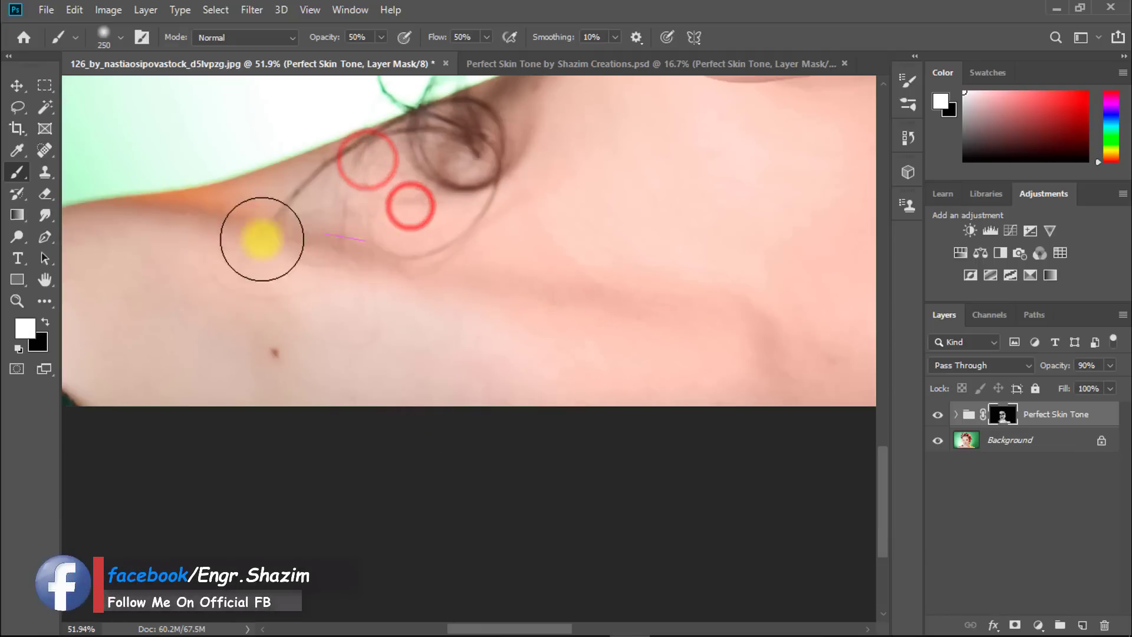
pyautogui.moveTo(215, 270); pyautogui.dragTo(320, 274)
# Step: Paint white on the mask over the chest around the mole and the shoulder up to the green sleeve
pyautogui.moveTo(616, 290)
pyautogui.mouseDown()
pyautogui.moveTo(505, 301)
pyautogui.moveTo(513, 306)
pyautogui.mouseUp()
pyautogui.moveTo(634, 311); pyautogui.dragTo(505, 329)
pyautogui.moveTo(543, 332); pyautogui.dragTo(316, 359)
pyautogui.moveTo(624, 361); pyautogui.dragTo(442, 370)
pyautogui.moveTo(481, 372); pyautogui.dragTo(268, 311)
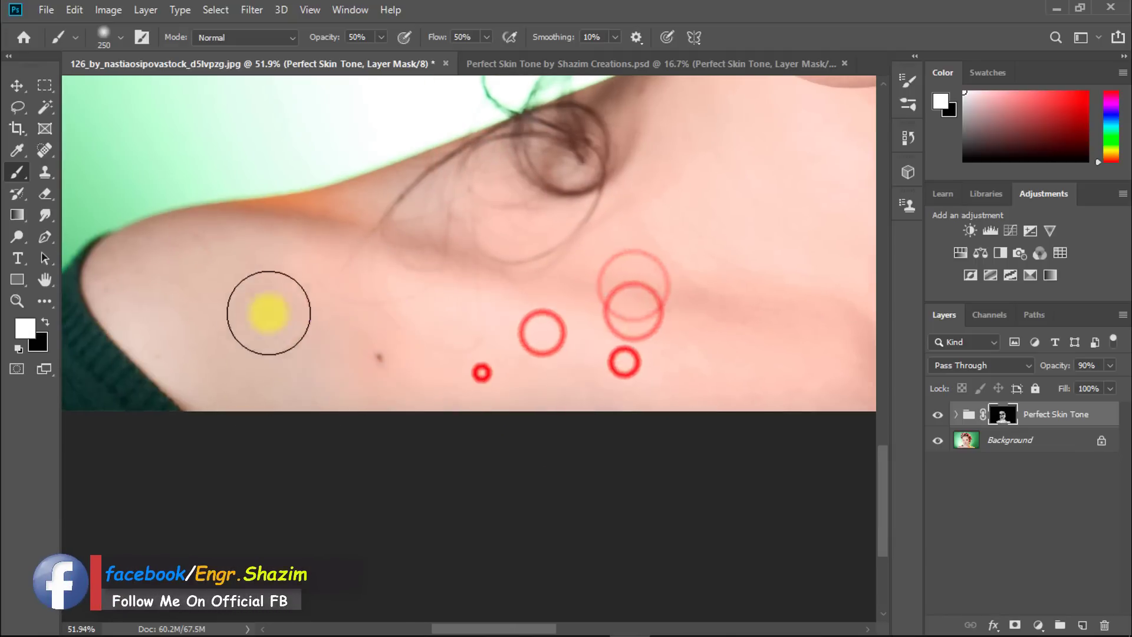
pyautogui.moveTo(151, 247); pyautogui.dragTo(131, 286)
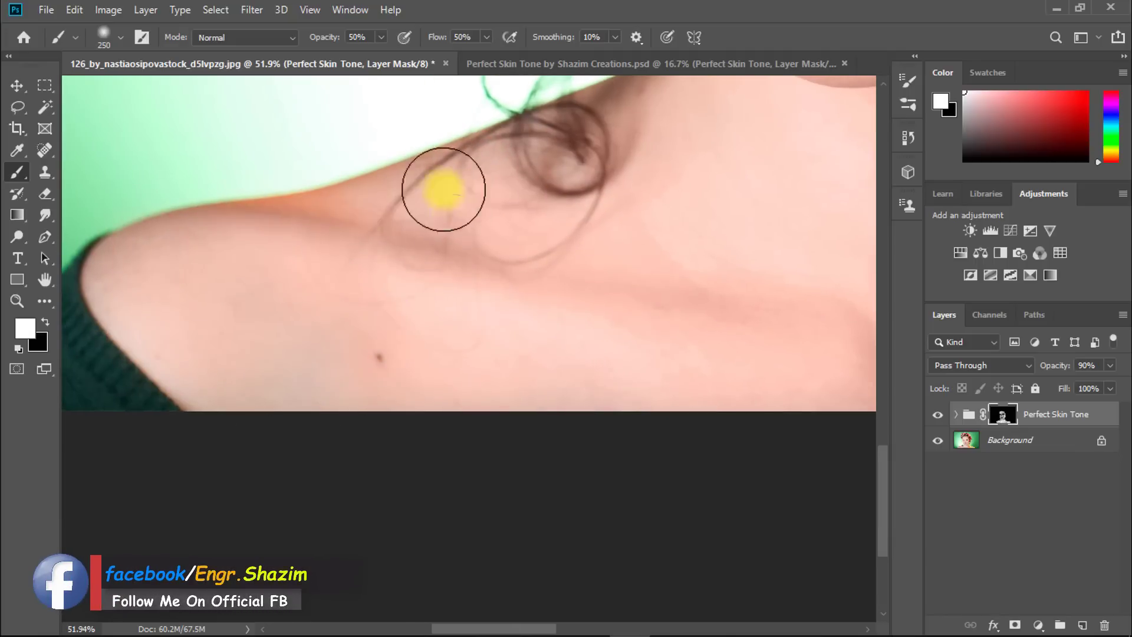
pyautogui.moveTo(403, 364)
pyautogui.mouseDown()
pyautogui.moveTo(258, 276)
pyautogui.moveTo(377, 339)
pyautogui.mouseUp()
pyautogui.moveTo(472, 302); pyautogui.dragTo(193, 412)
# Step: Paint white on the mask over the neck directly beneath the jawline and chin
pyautogui.moveTo(233, 367)
pyautogui.mouseDown()
pyautogui.moveTo(336, 260)
pyautogui.moveTo(555, 253)
pyautogui.mouseUp()
pyautogui.moveTo(700, 179); pyautogui.dragTo(617, 272)
pyautogui.click(627, 260)
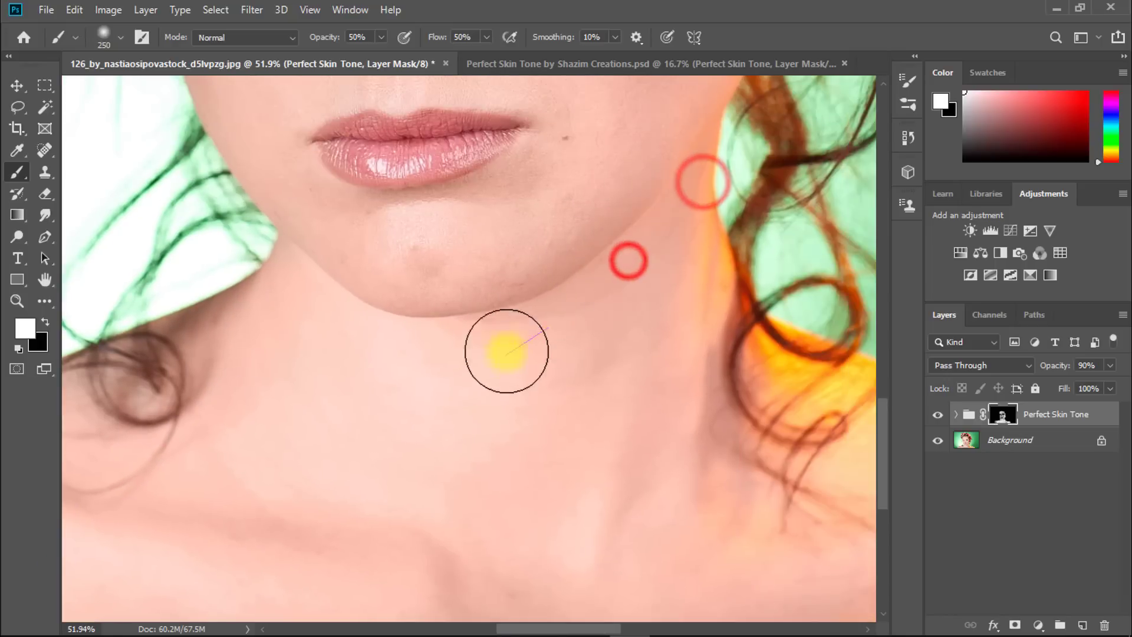
pyautogui.moveTo(585, 484); pyautogui.dragTo(464, 354)
# Step: Go over the mask in white again across the base of the neck and the skin towards the backlit shoulder
pyautogui.moveTo(571, 195); pyautogui.dragTo(710, 404)
pyautogui.moveTo(700, 470); pyautogui.dragTo(541, 369)
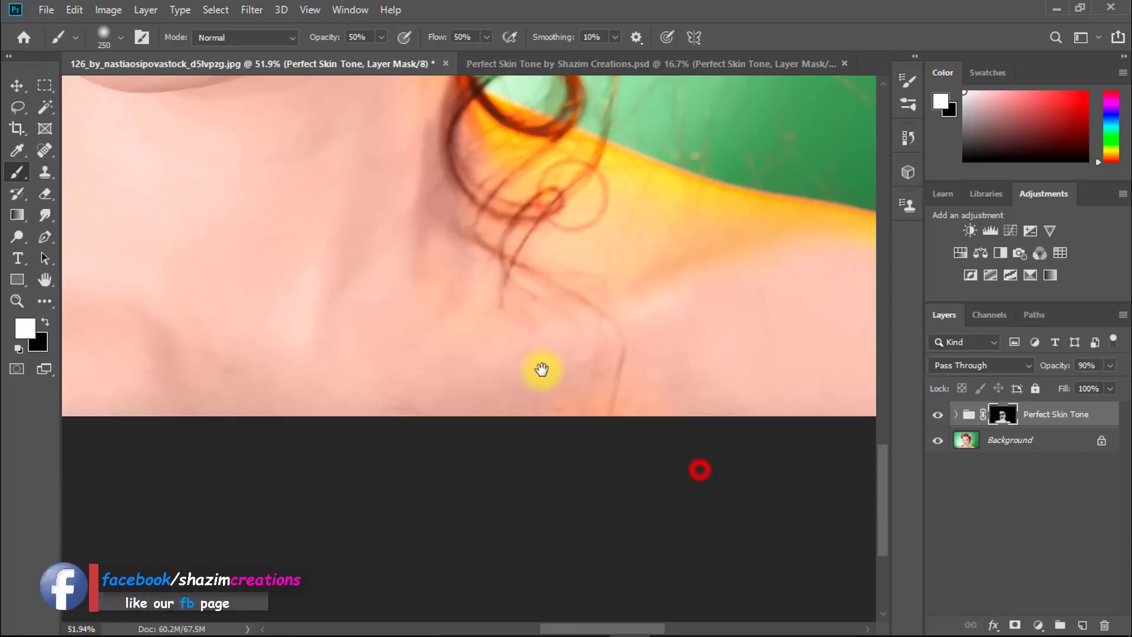
pyautogui.moveTo(606, 327); pyautogui.dragTo(776, 271)
pyautogui.moveTo(334, 331); pyautogui.dragTo(440, 446)
pyautogui.moveTo(354, 229); pyautogui.dragTo(461, 475)
pyautogui.moveTo(420, 337); pyautogui.dragTo(455, 440)
pyautogui.moveTo(541, 412)
pyautogui.mouseDown()
pyautogui.moveTo(479, 432)
pyautogui.moveTo(187, 316)
pyautogui.mouseUp()
# Step: Reduce the brush to 125 px and touch up the remaining small skin areas on the mask in white
pyautogui.moveTo(140, 167); pyautogui.dragTo(128, 135)
pyautogui.moveTo(129, 147)
pyautogui.mouseDown()
pyautogui.moveTo(197, 320)
pyautogui.moveTo(171, 280)
pyautogui.mouseUp()
pyautogui.press('[')
pyautogui.press('[')
pyautogui.press('[')
pyautogui.press('[')
pyautogui.moveTo(219, 138); pyautogui.dragTo(207, 146)
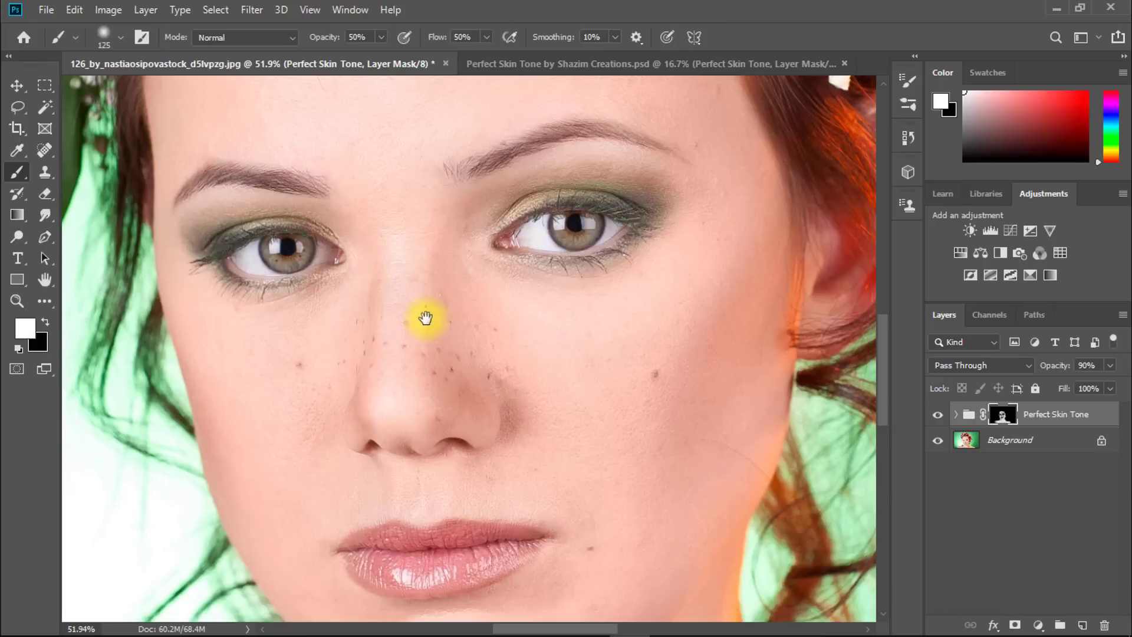
pyautogui.moveTo(419, 318)
pyautogui.mouseDown()
pyautogui.moveTo(344, 296)
pyautogui.moveTo(398, 314)
pyautogui.mouseUp()
pyautogui.moveTo(458, 137); pyautogui.dragTo(465, 201)
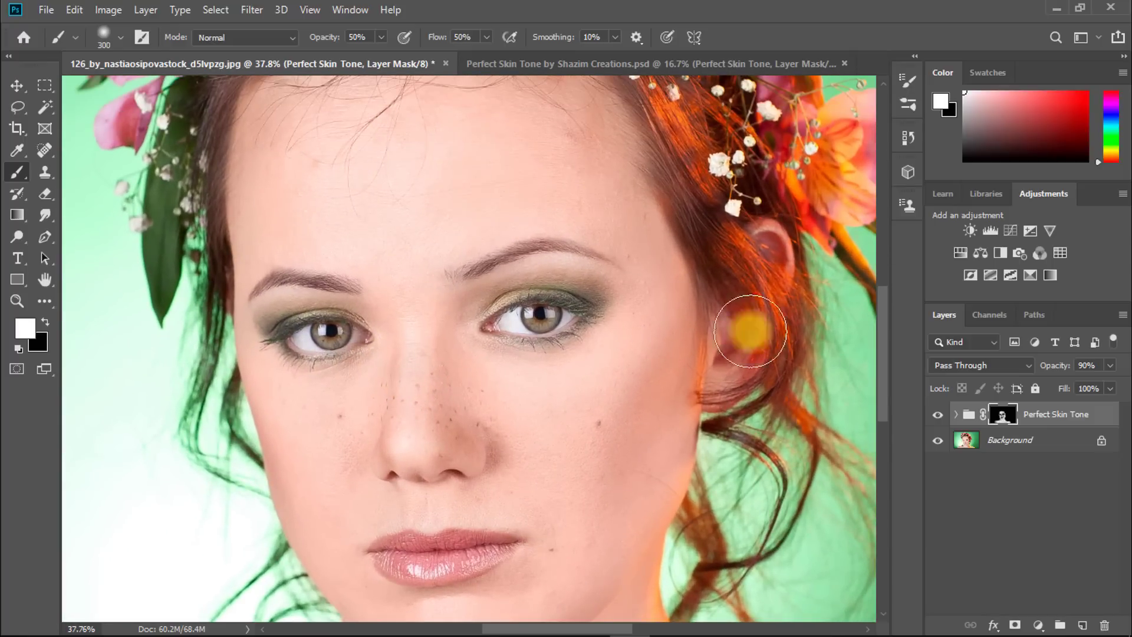
# Step: Compare the portrait with and without the Perfect Skin Tone group by toggling its visibility, leaving the group shown
pyautogui.click(939, 415)
pyautogui.click(938, 416)
pyautogui.moveTo(482, 314); pyautogui.dragTo(378, 299)
pyautogui.moveTo(560, 426); pyautogui.dragTo(584, 397)
pyautogui.moveTo(506, 423); pyautogui.dragTo(533, 426)
pyautogui.moveTo(518, 344); pyautogui.dragTo(536, 404)
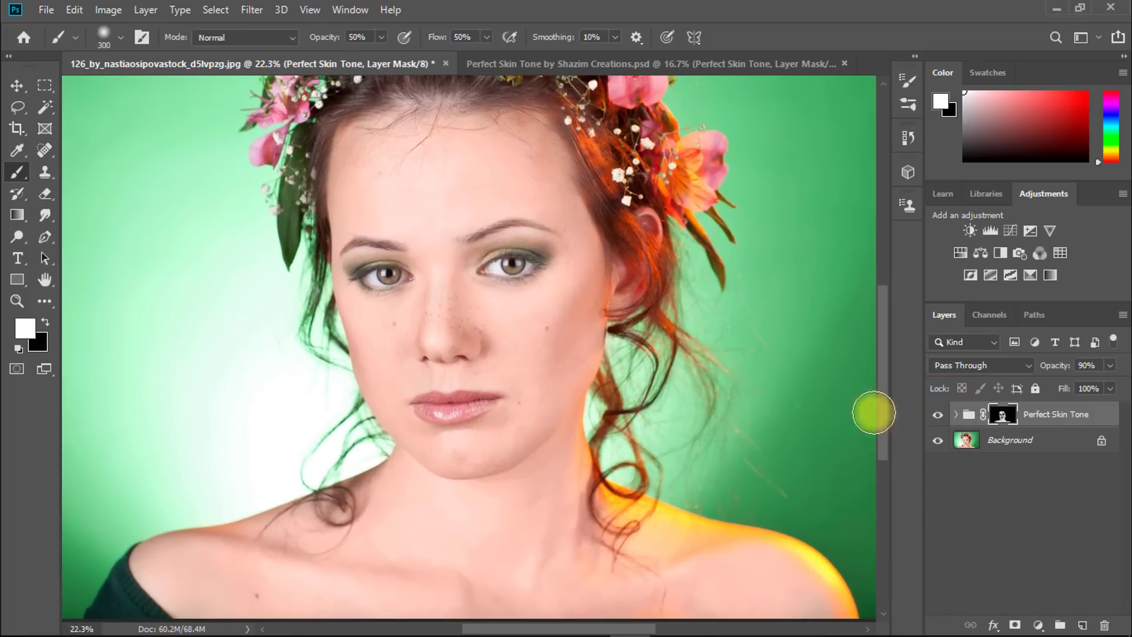
pyautogui.click(939, 415)
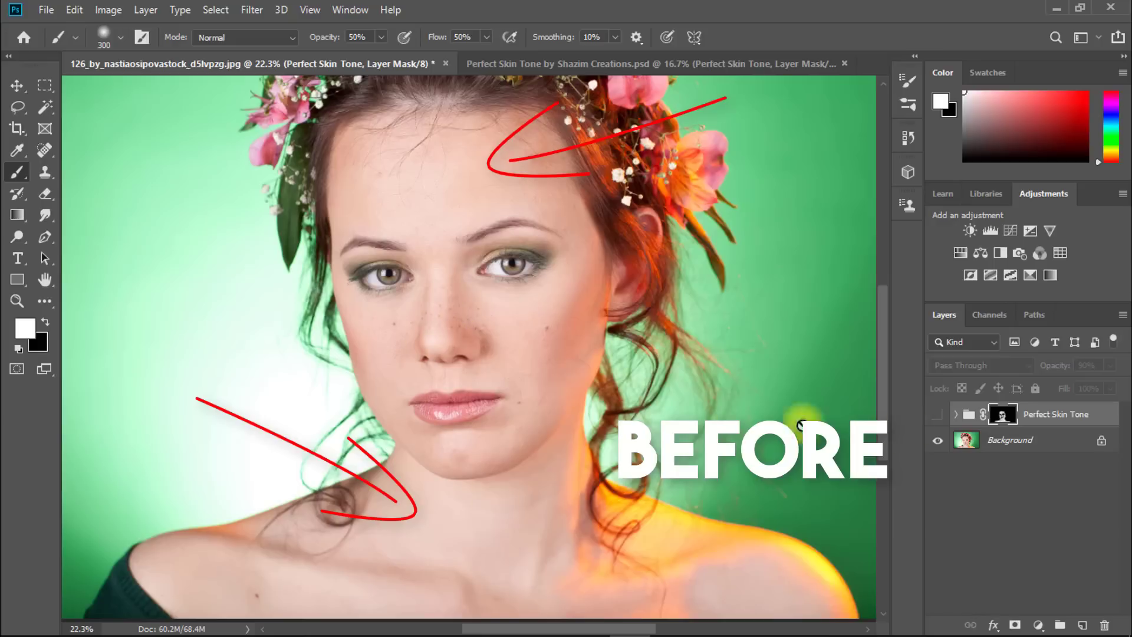
pyautogui.click(938, 415)
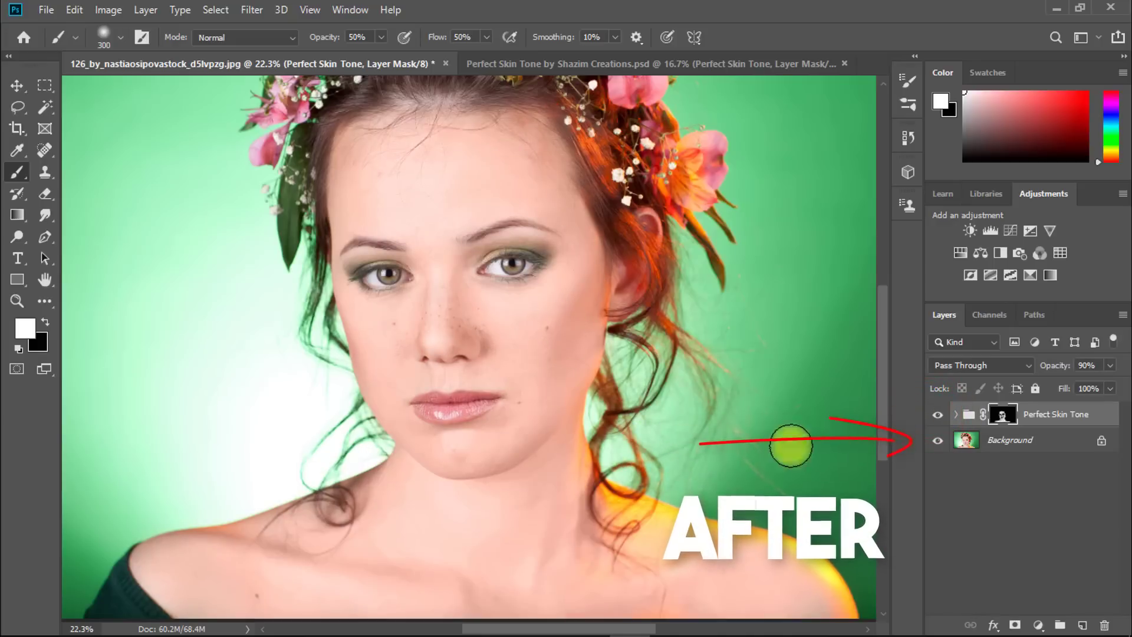
# Step: Select the Background layer and remove the moles on both cheeks with the Spot Healing Brush at 30 px, Content-Aware
pyautogui.click(985, 450)
pyautogui.moveTo(559, 335); pyautogui.dragTo(629, 351)
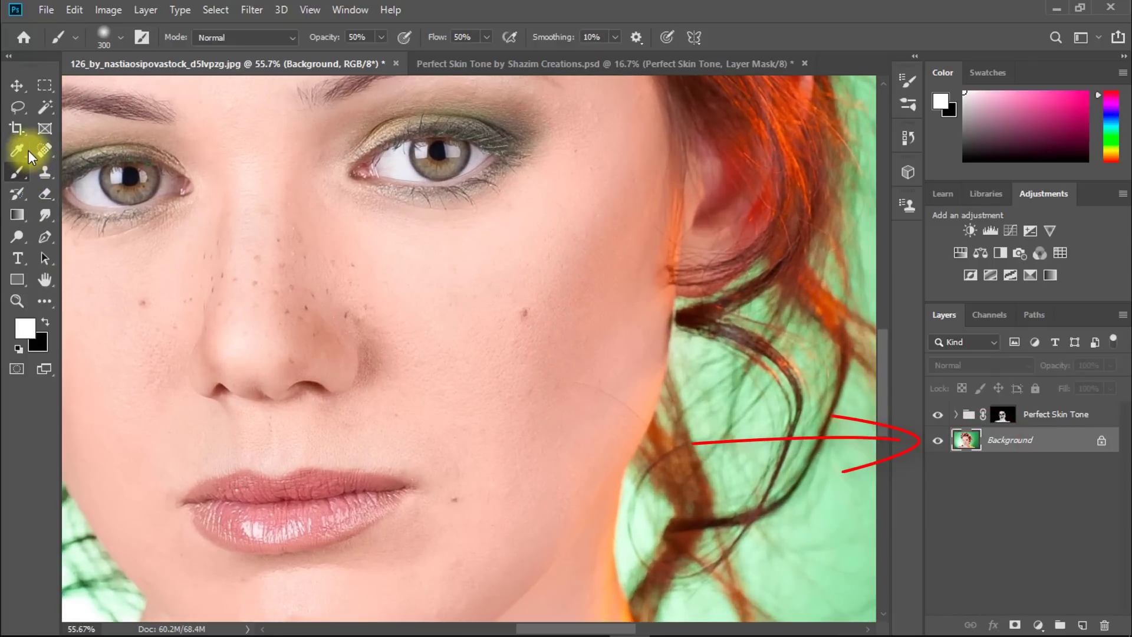
pyautogui.click(45, 151)
pyautogui.click(105, 151)
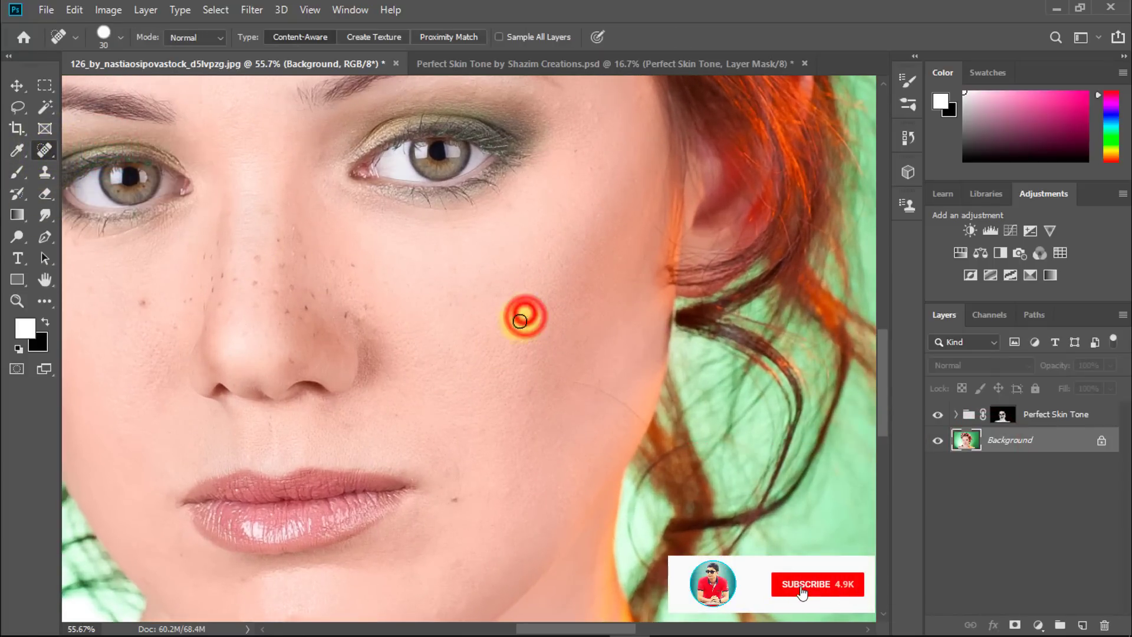
pyautogui.moveTo(486, 480); pyautogui.dragTo(514, 394)
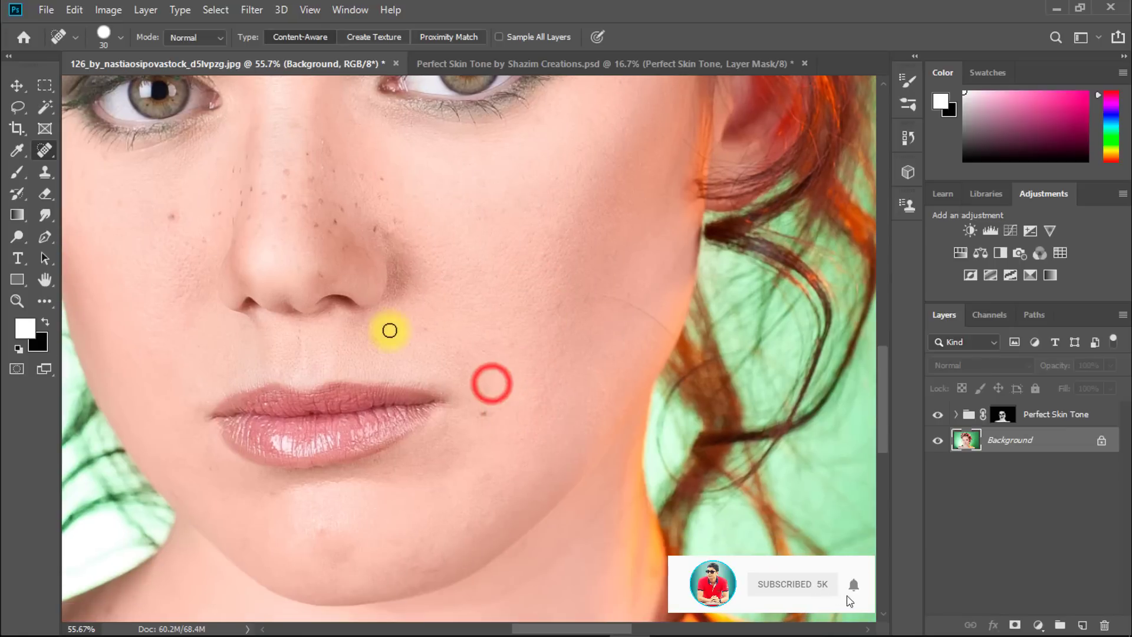
pyautogui.moveTo(381, 288); pyautogui.dragTo(524, 328)
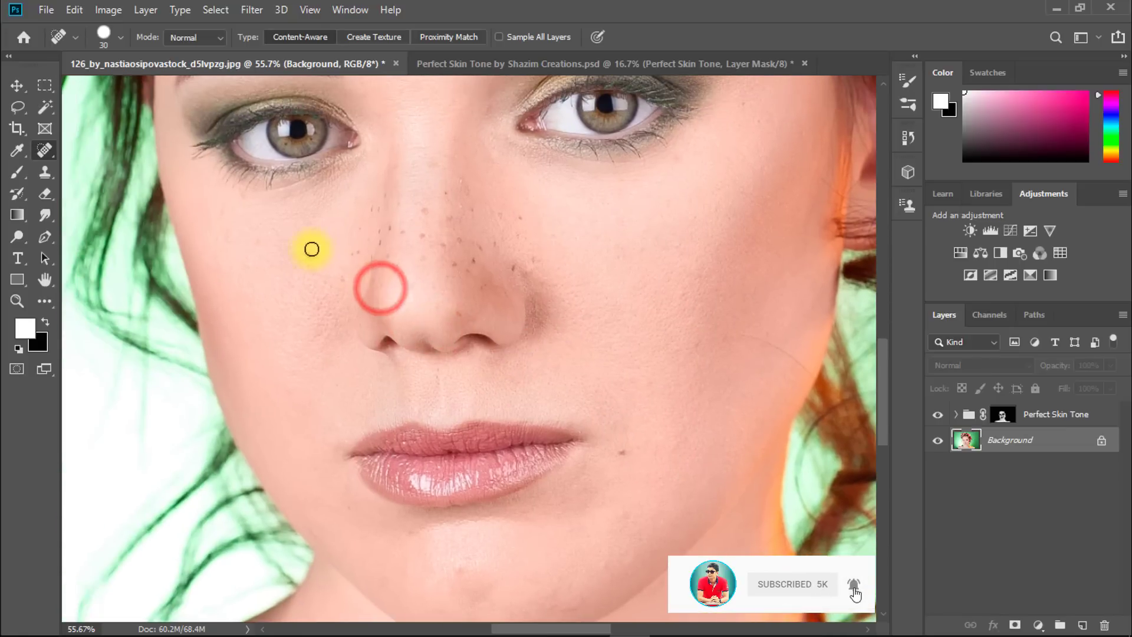
# Step: Heal the small spots on the inner cheek beside the nose, on the side away from the visible ear
pyautogui.click(352, 254)
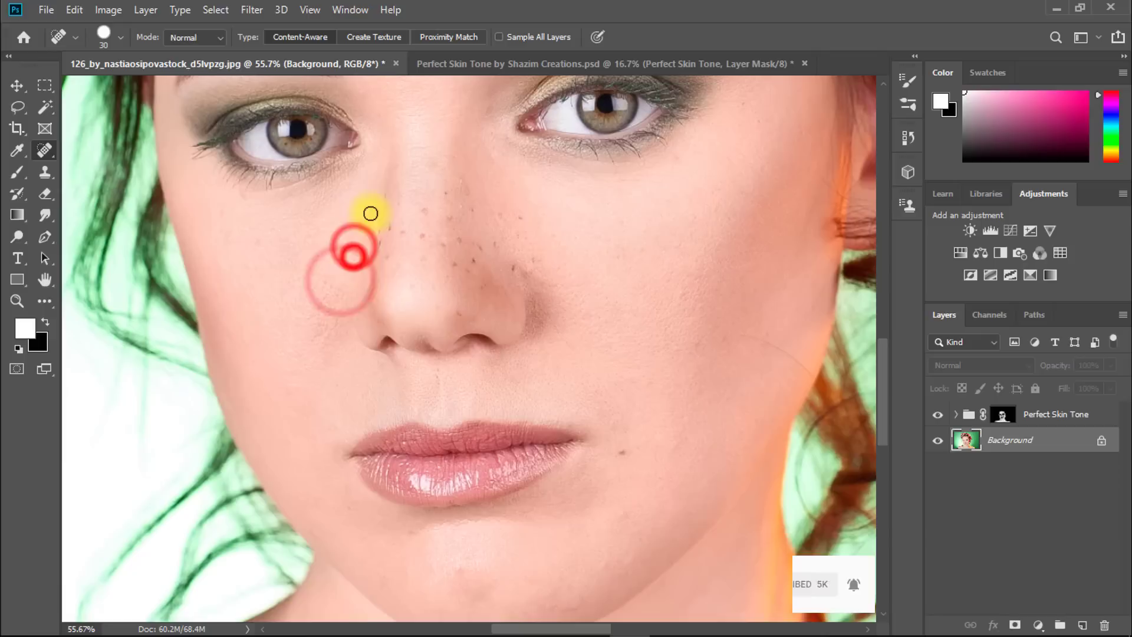
pyautogui.click(372, 208)
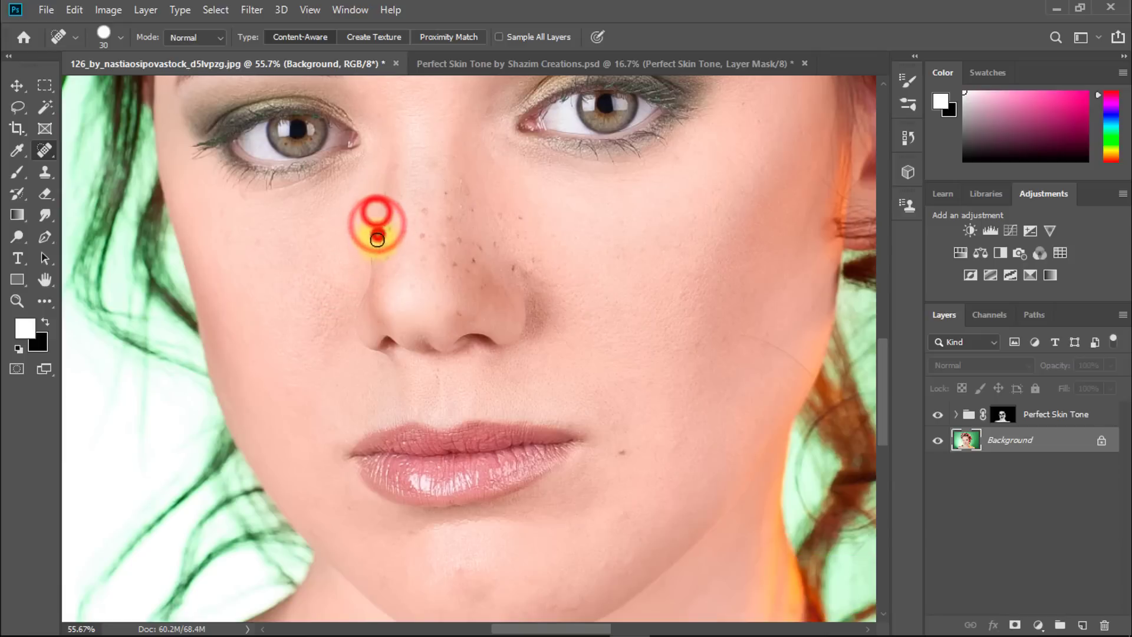
pyautogui.click(391, 225)
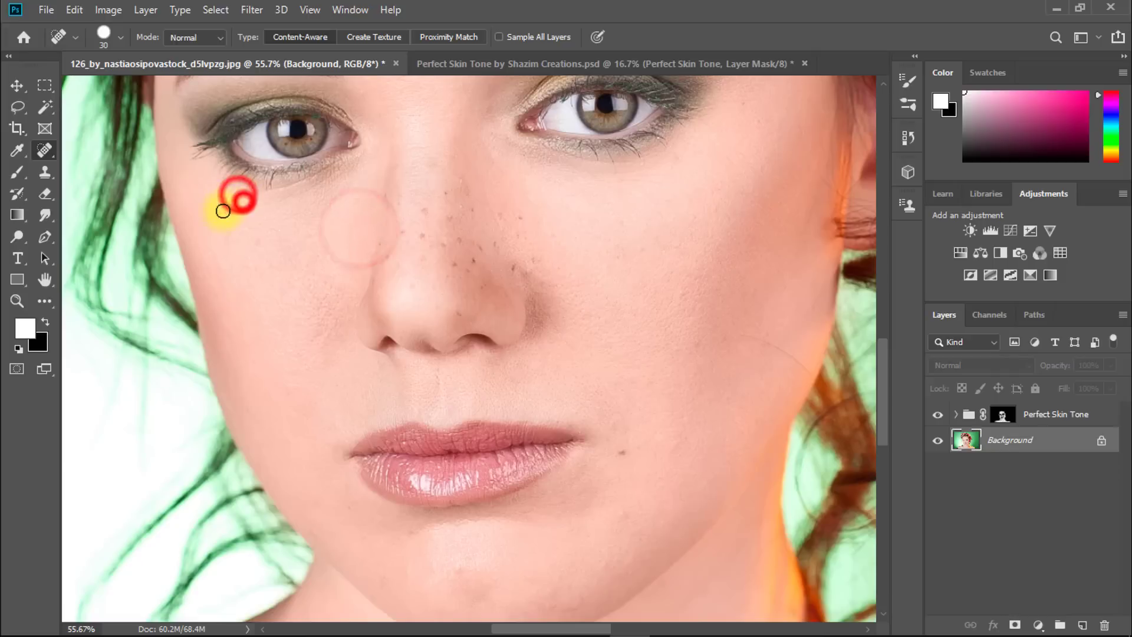
# Step: Heal the freckles along the bridge and the upper middle of the nose
pyautogui.click(423, 211)
pyautogui.click(401, 231)
pyautogui.click(448, 210)
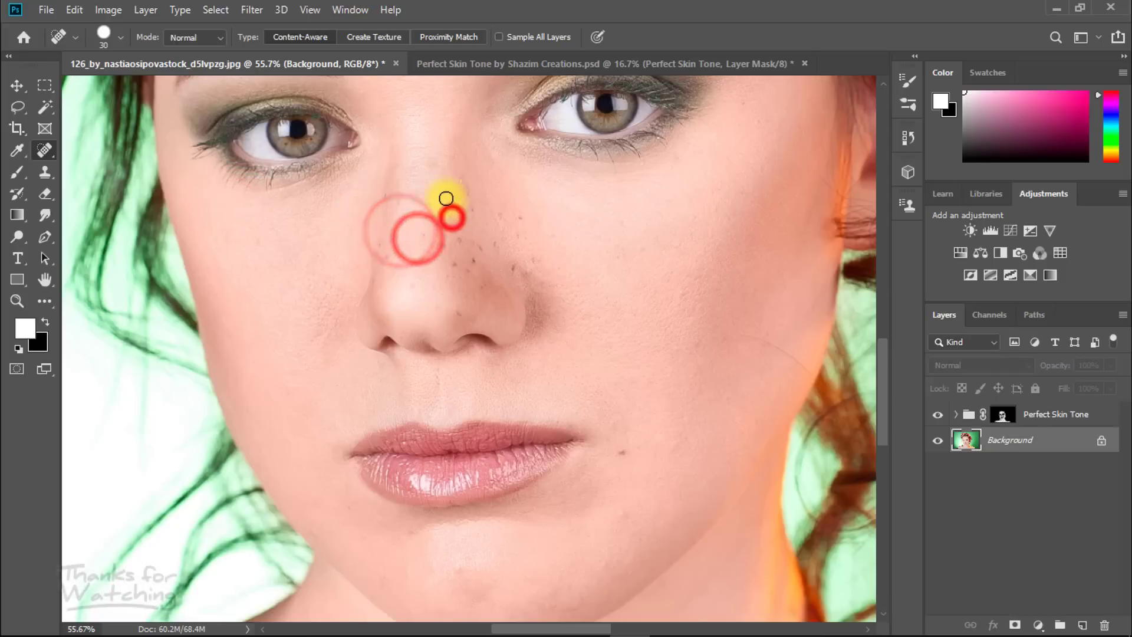
pyautogui.click(436, 168)
pyautogui.click(422, 235)
pyautogui.click(425, 257)
pyautogui.click(389, 256)
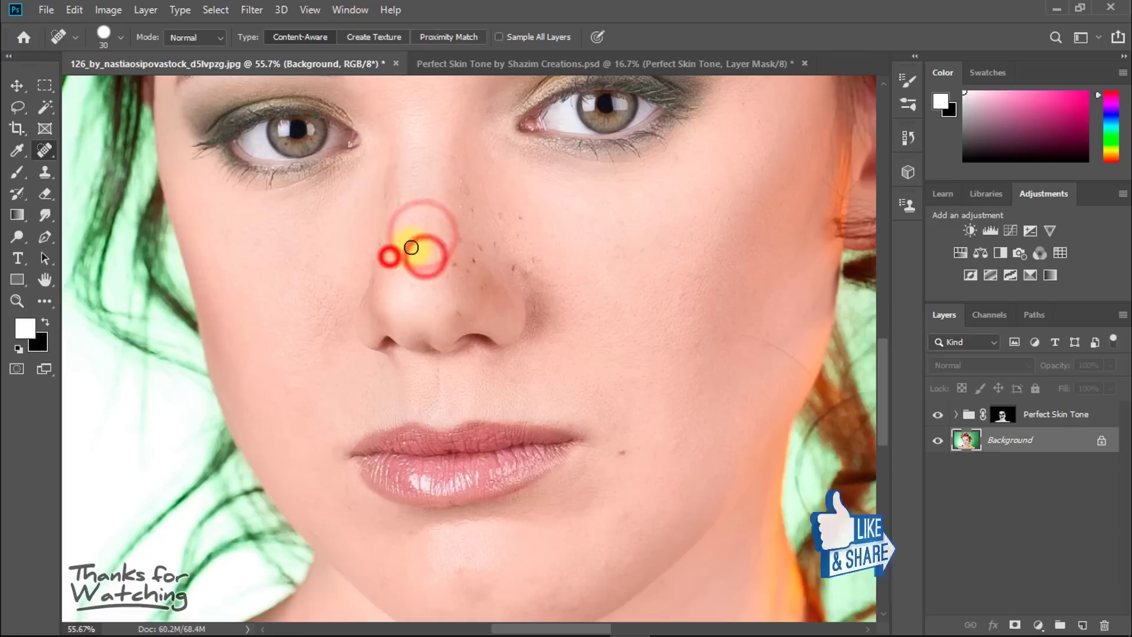
# Step: Heal the dark freckles on the side of the nose facing the visible ear
pyautogui.click(440, 246)
pyautogui.click(451, 261)
pyautogui.click(457, 259)
pyautogui.click(461, 238)
pyautogui.click(471, 261)
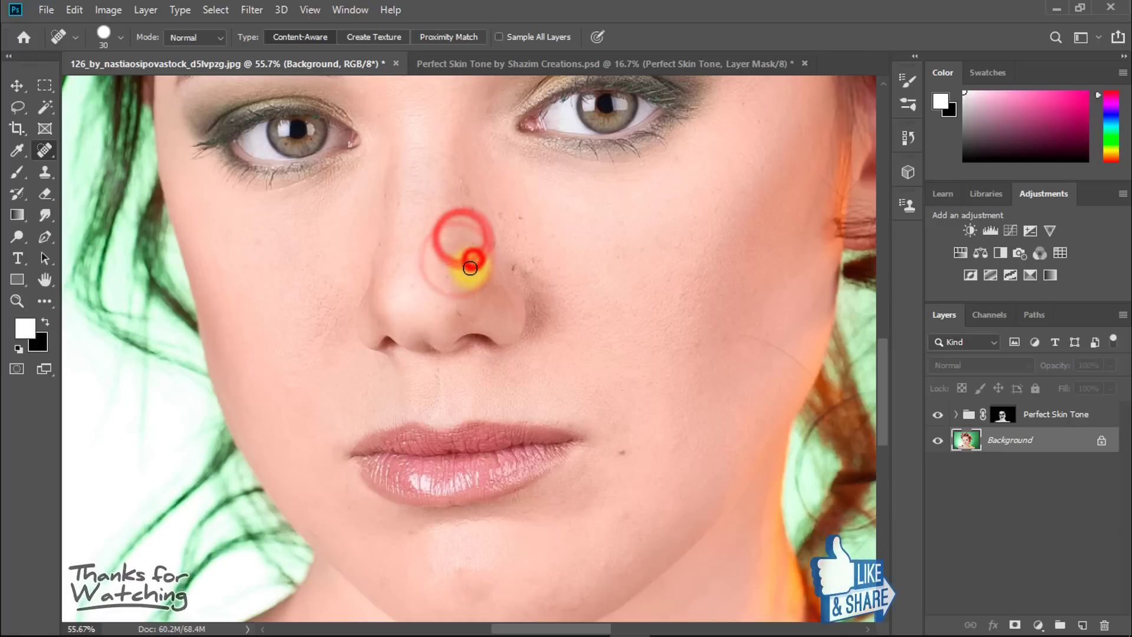
pyautogui.click(489, 242)
pyautogui.click(473, 206)
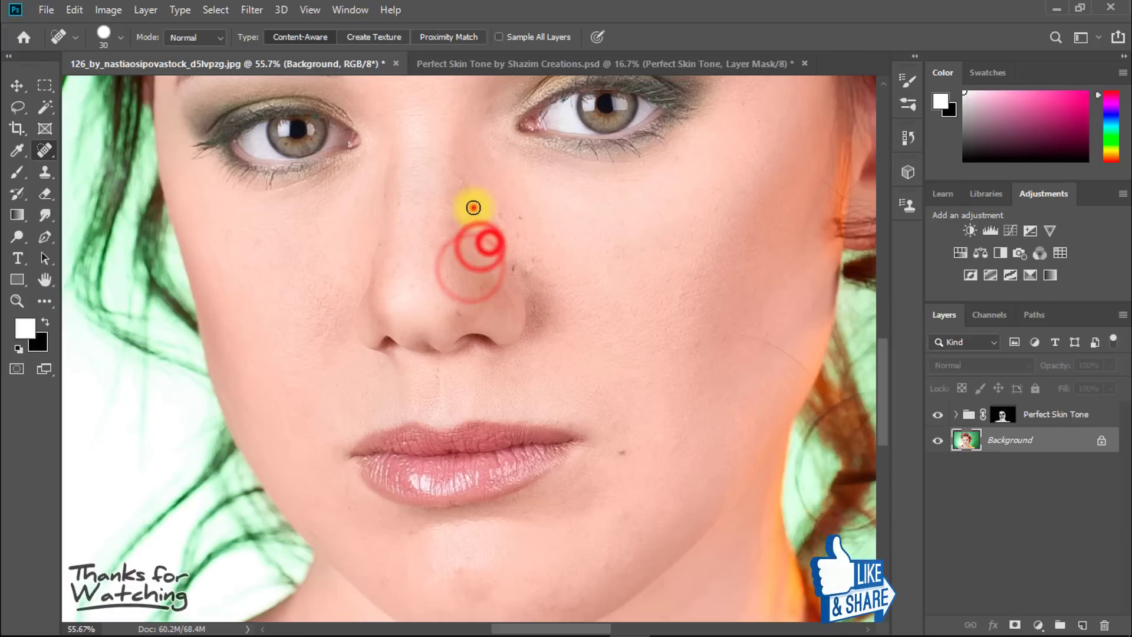
# Step: Heal the remaining spots beside the nostril and on the cheek nearest the visible ear
pyautogui.click(521, 239)
pyautogui.click(515, 270)
pyautogui.click(527, 257)
pyautogui.click(573, 341)
pyautogui.moveTo(615, 362)
pyautogui.mouseDown()
pyautogui.moveTo(552, 354)
pyautogui.moveTo(590, 346)
pyautogui.mouseUp()
pyautogui.click(647, 267)
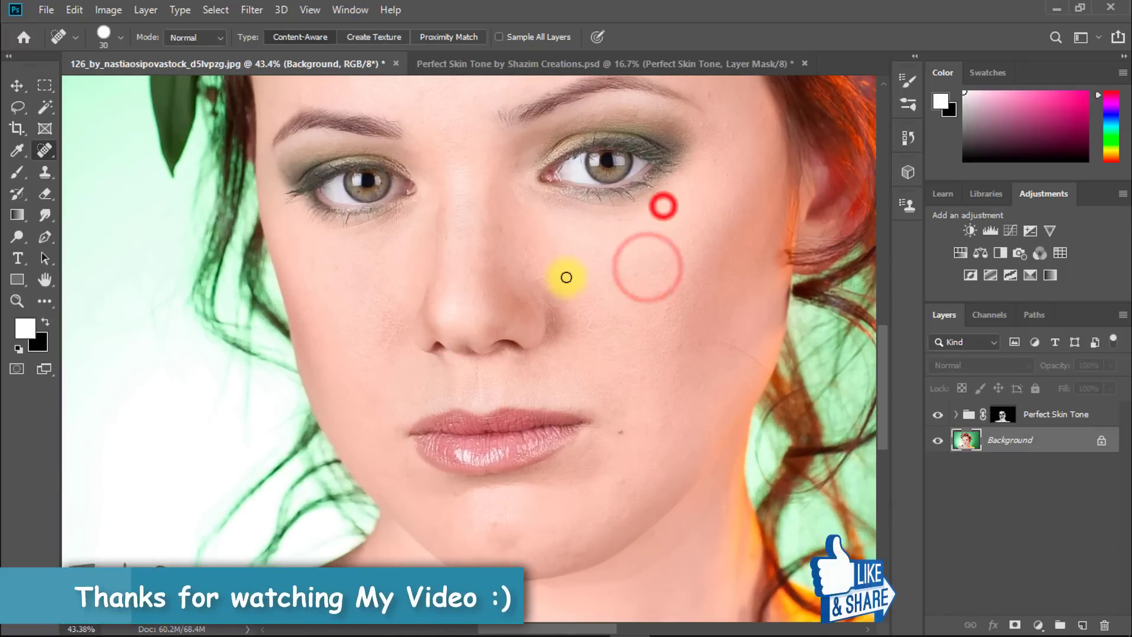
pyautogui.moveTo(634, 371); pyautogui.dragTo(583, 373)
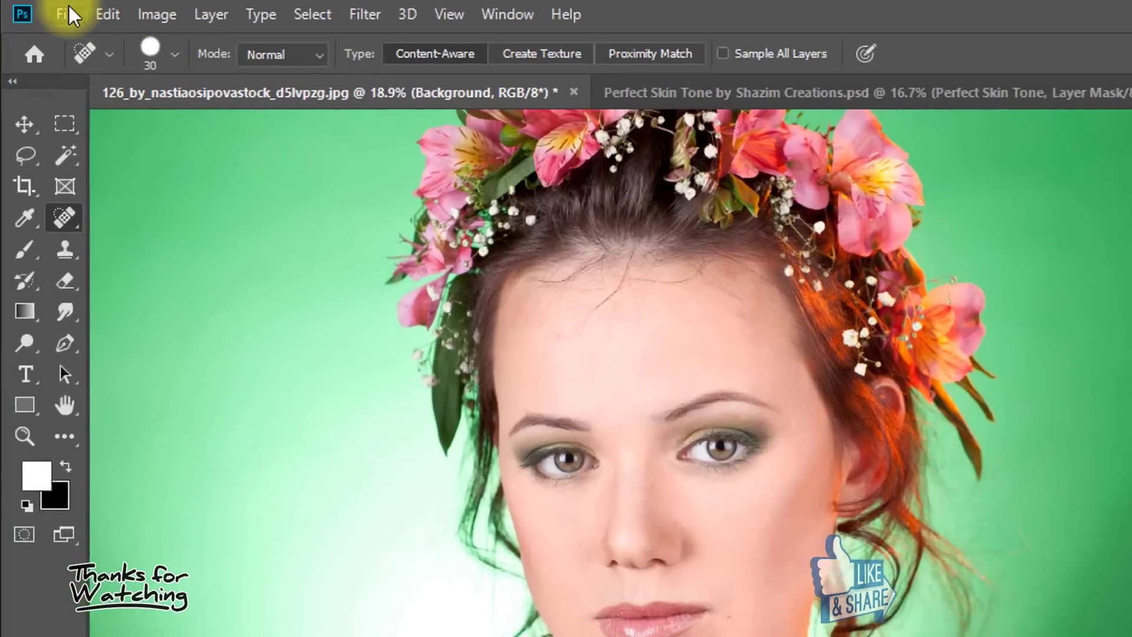
# Step: Open the forest_witchcraft portrait image from the Download Free PSD File folder
pyautogui.click(46, 10)
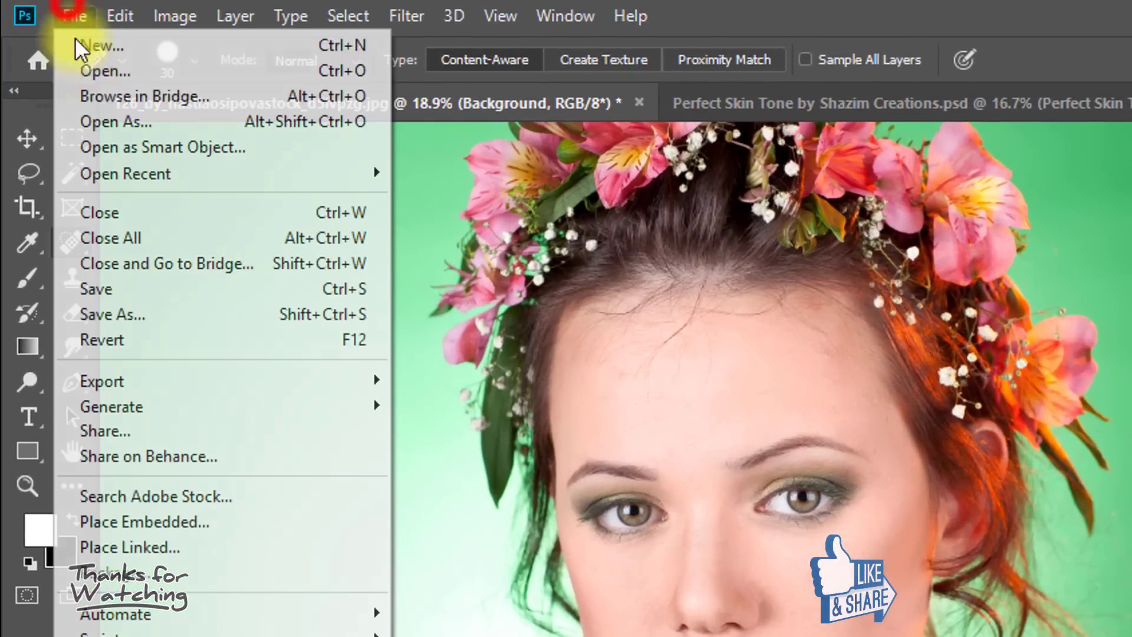
pyautogui.click(108, 65)
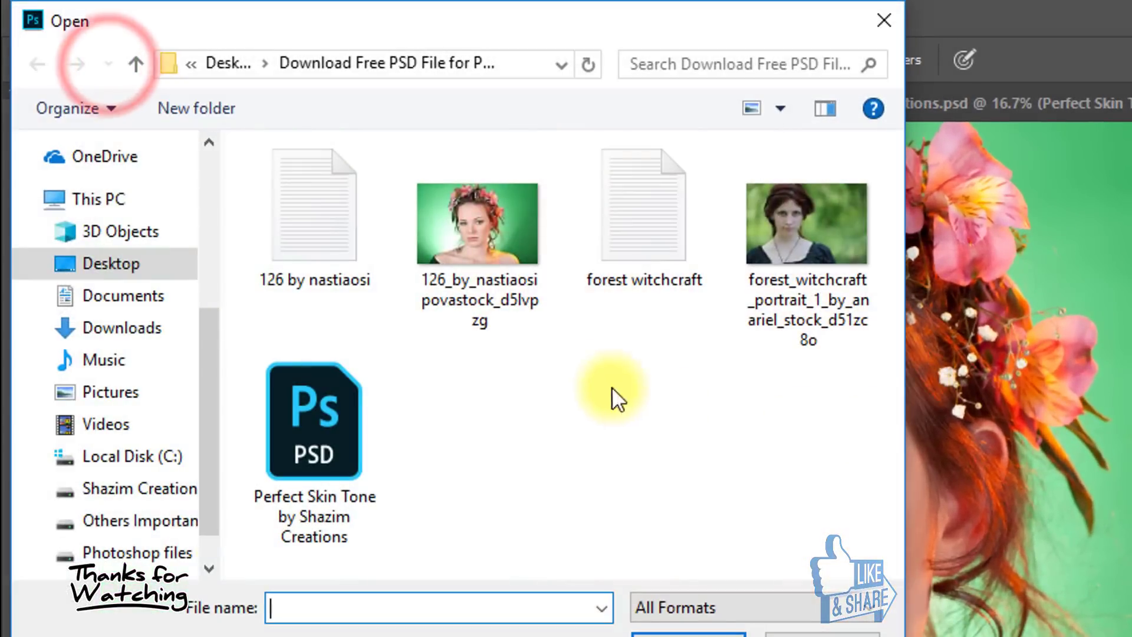
pyautogui.click(790, 213)
pyautogui.click(693, 635)
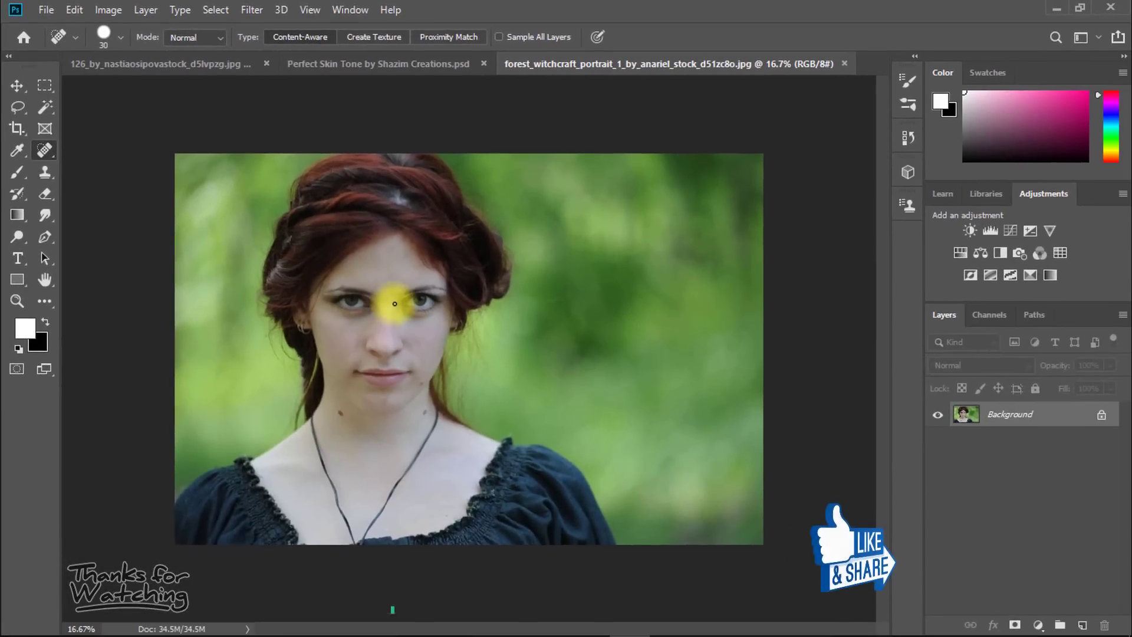
pyautogui.moveTo(552, 426); pyautogui.dragTo(593, 428)
pyautogui.moveTo(426, 306); pyautogui.dragTo(444, 308)
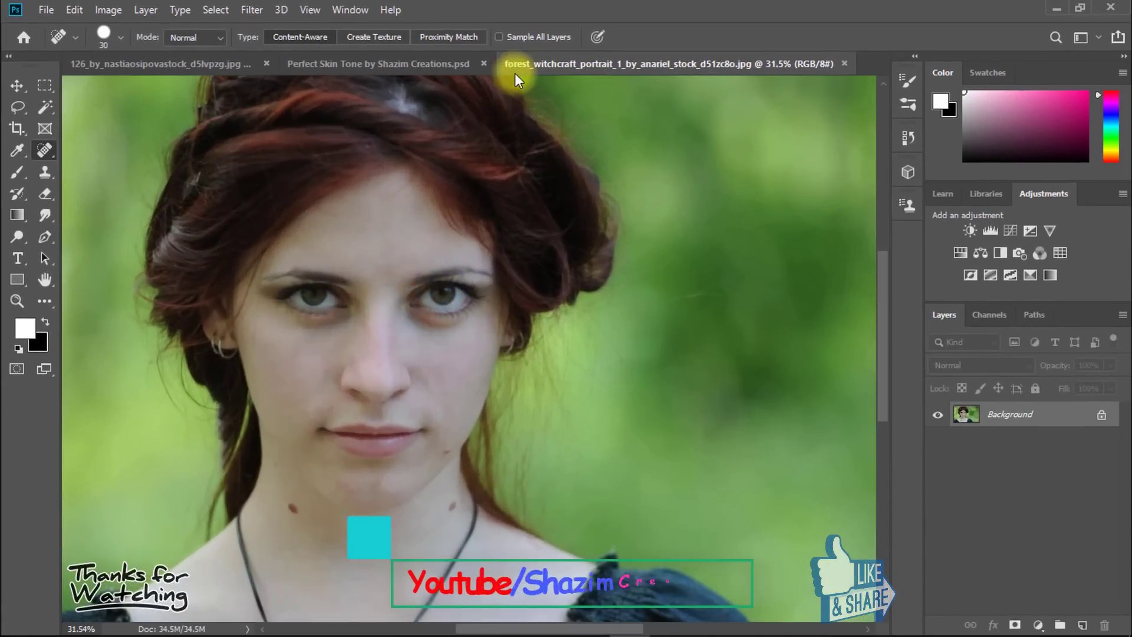
# Step: Copy the Perfect Skin Tone group from its PSD document into the forest_witchcraft portrait
pyautogui.click(337, 63)
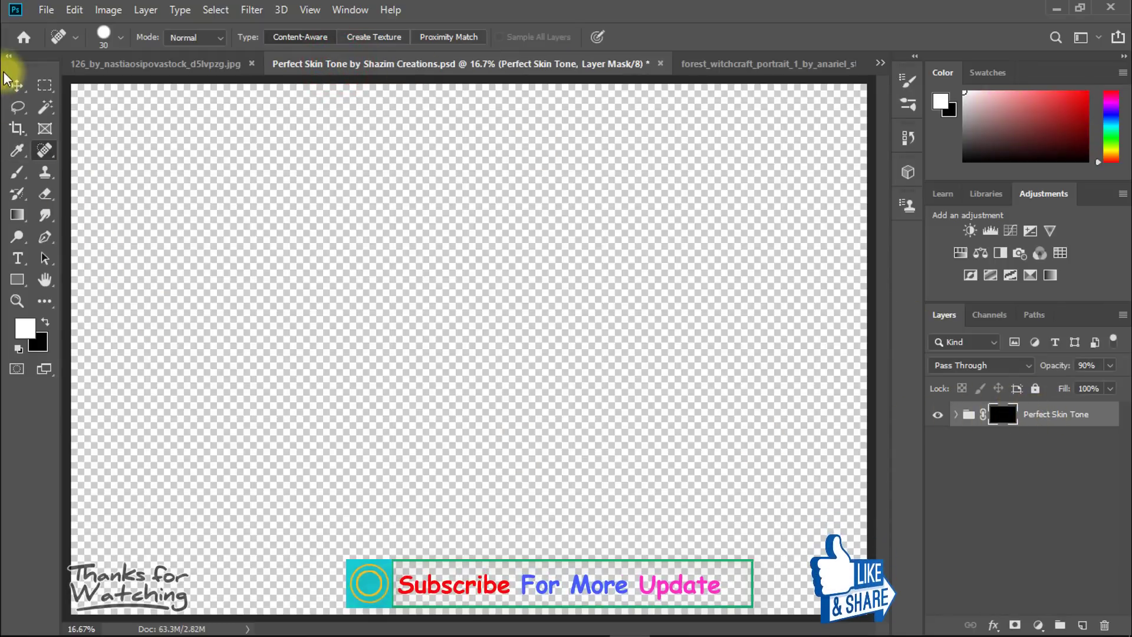
pyautogui.click(13, 86)
pyautogui.moveTo(1044, 414); pyautogui.dragTo(669, 354)
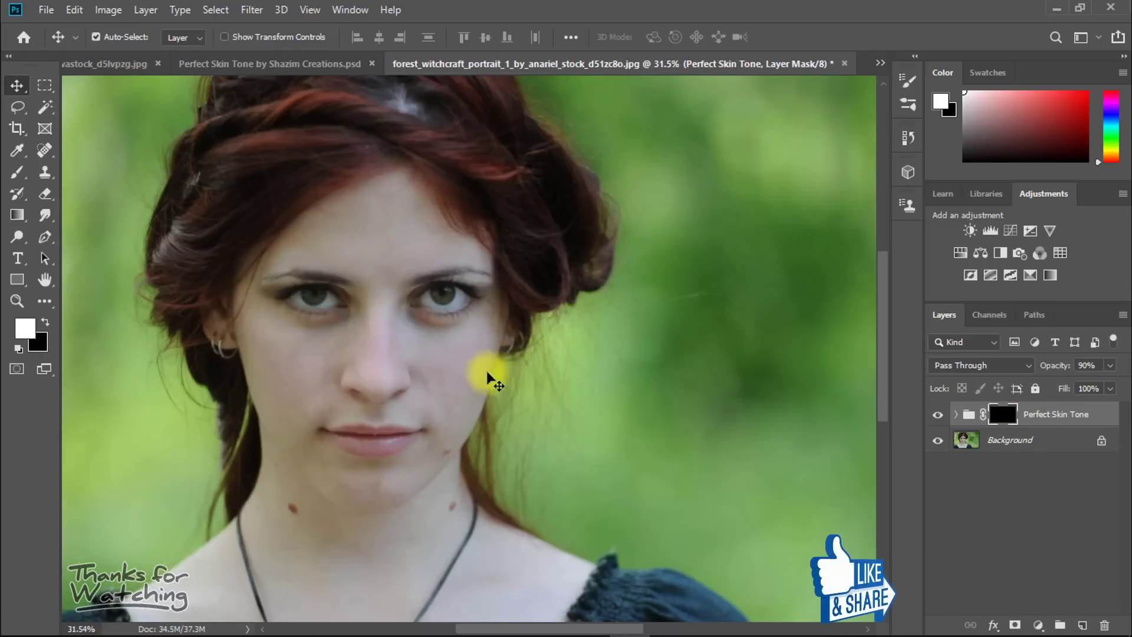
# Step: Ready the Brush tool for the group's mask with 50% opacity, 50% flow and a white foreground color
pyautogui.moveTo(432, 339); pyautogui.dragTo(448, 368)
pyautogui.moveTo(477, 419); pyautogui.dragTo(477, 346)
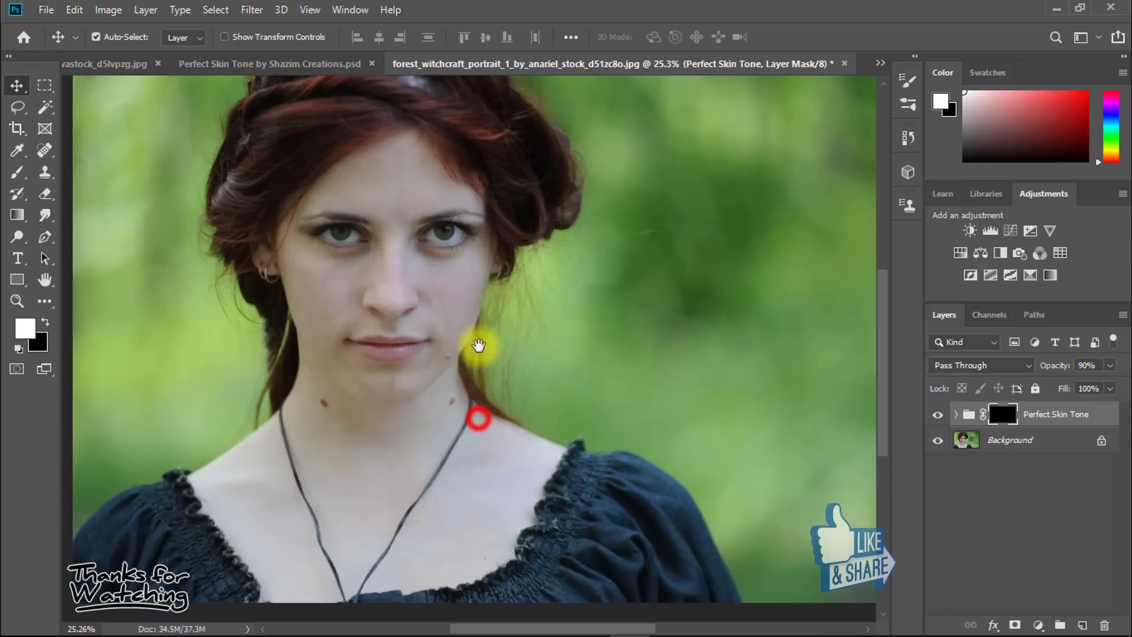
pyautogui.moveTo(407, 275); pyautogui.dragTo(449, 287)
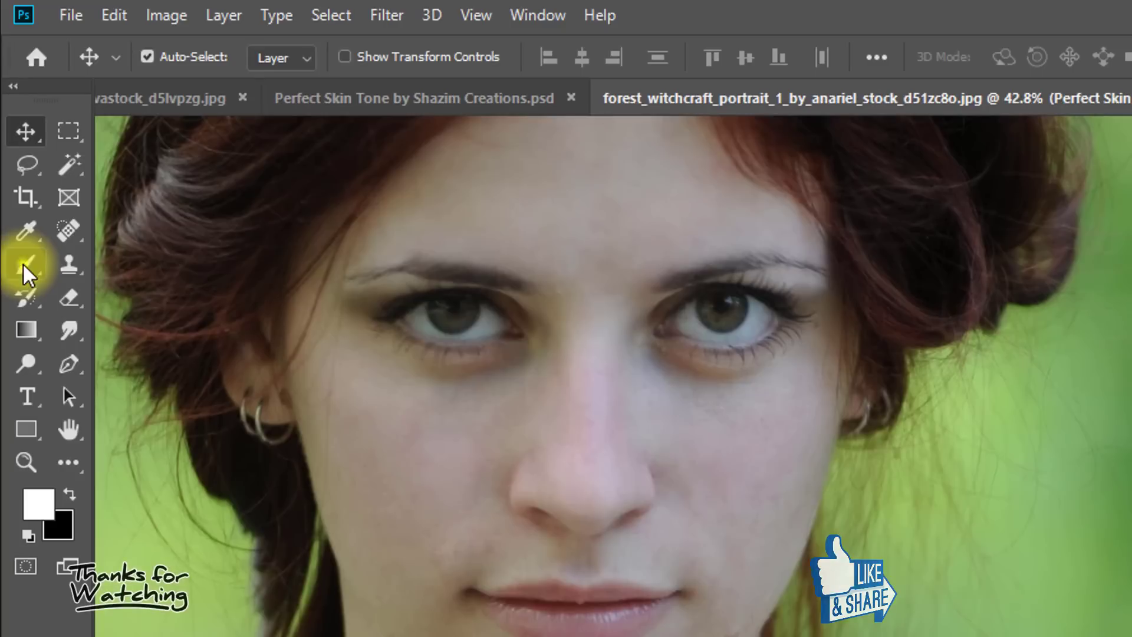
pyautogui.click(17, 172)
pyautogui.click(126, 263)
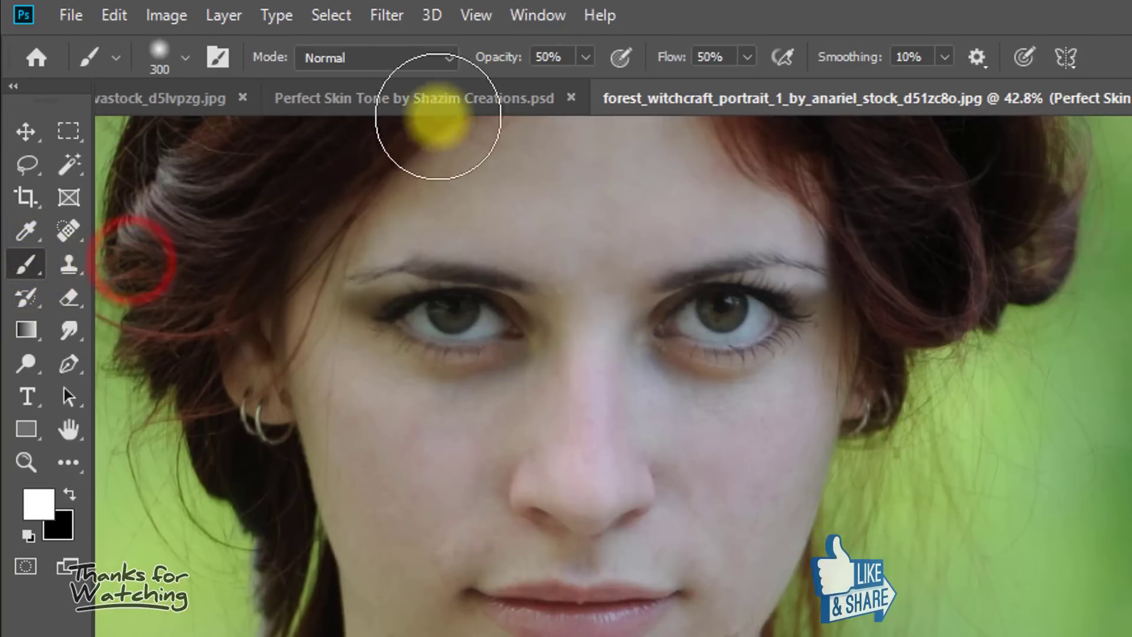
pyautogui.click(548, 55)
pyautogui.click(710, 57)
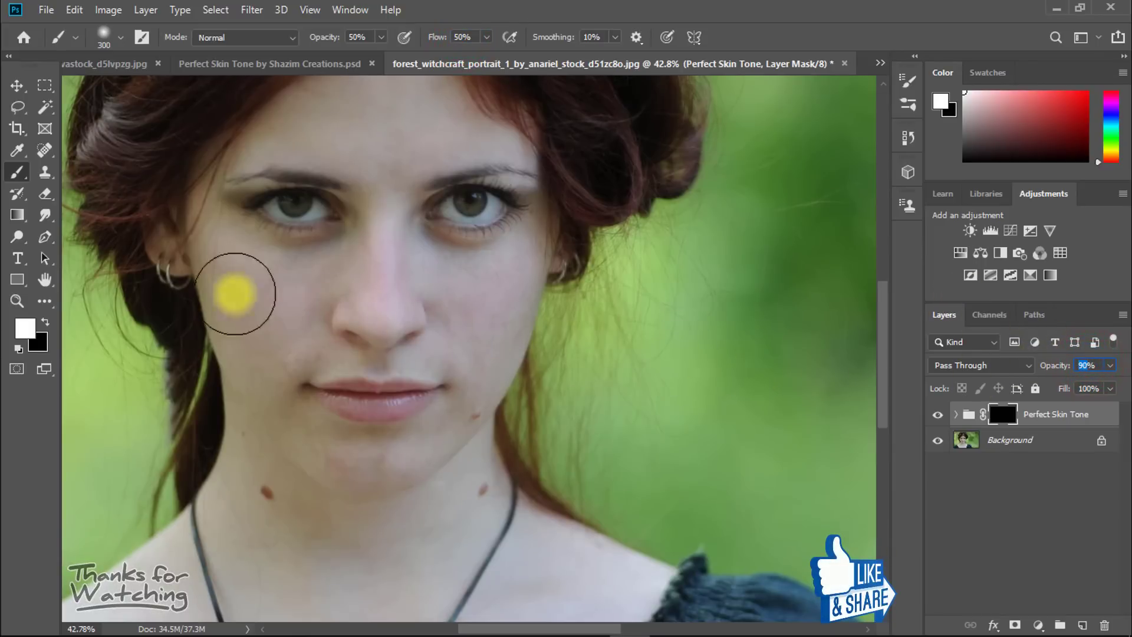
pyautogui.click(27, 328)
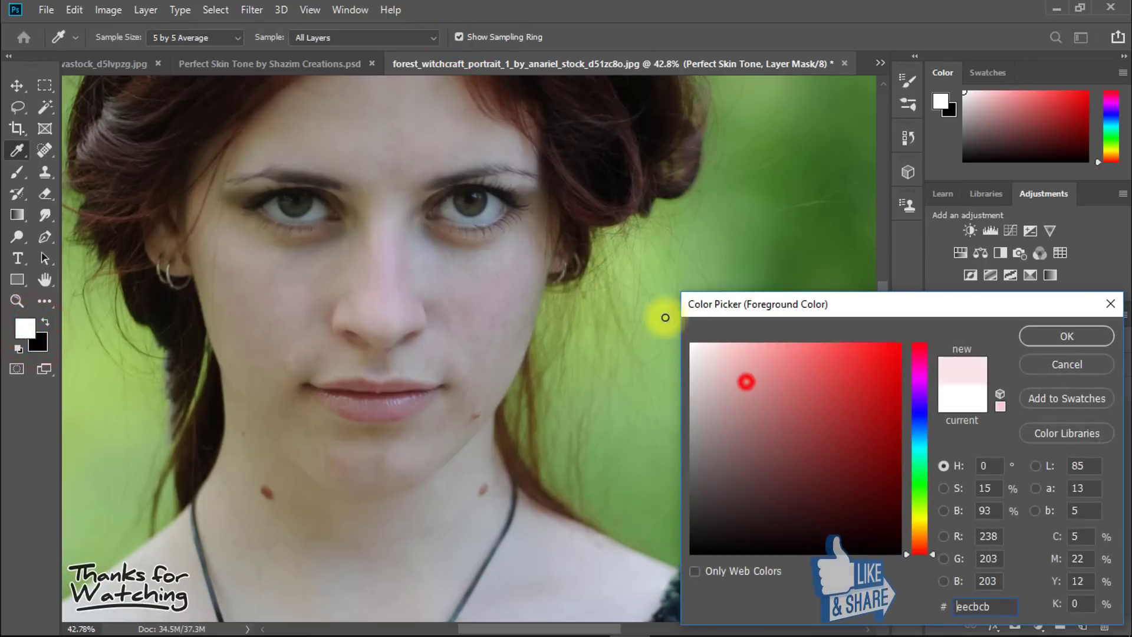
pyautogui.click(1090, 327)
# Step: Paint white on the Perfect Skin Tone mask over the middle and image-left side of the forehead, reducing the brush to 150 px
pyautogui.moveTo(367, 300); pyautogui.dragTo(455, 411)
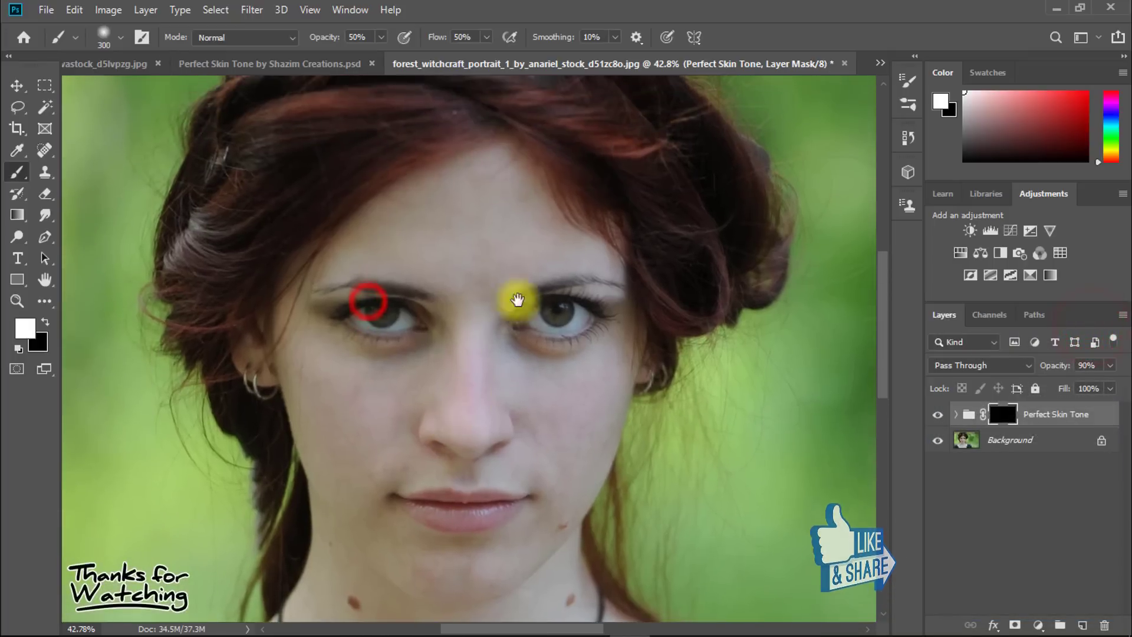
pyautogui.press('[')
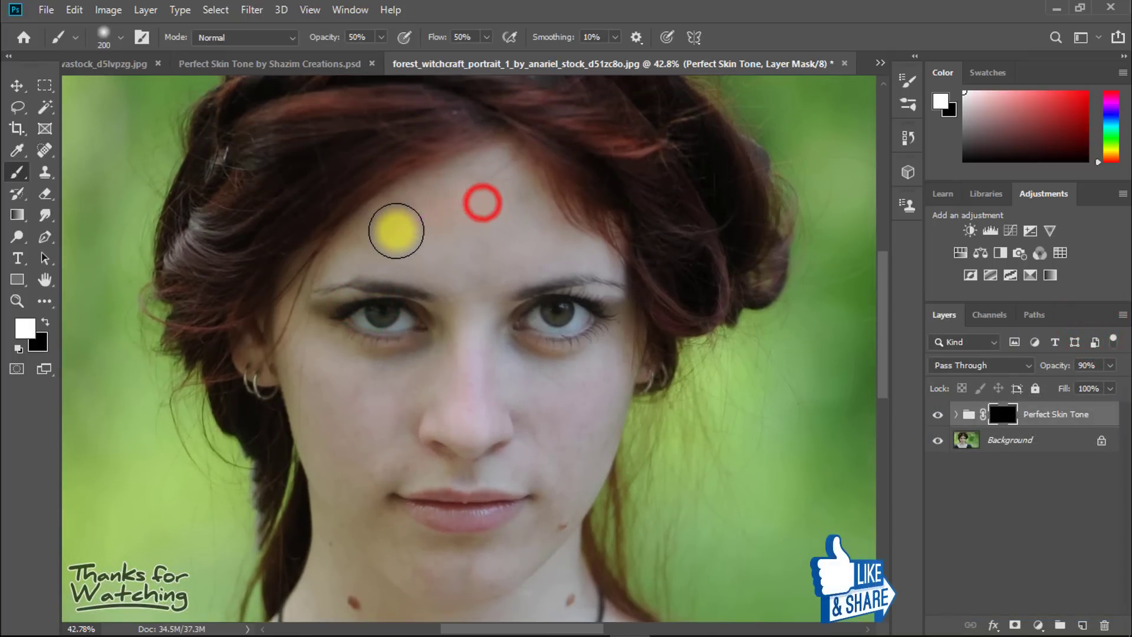
pyautogui.press(']')
pyautogui.press(']')
pyautogui.click(461, 183)
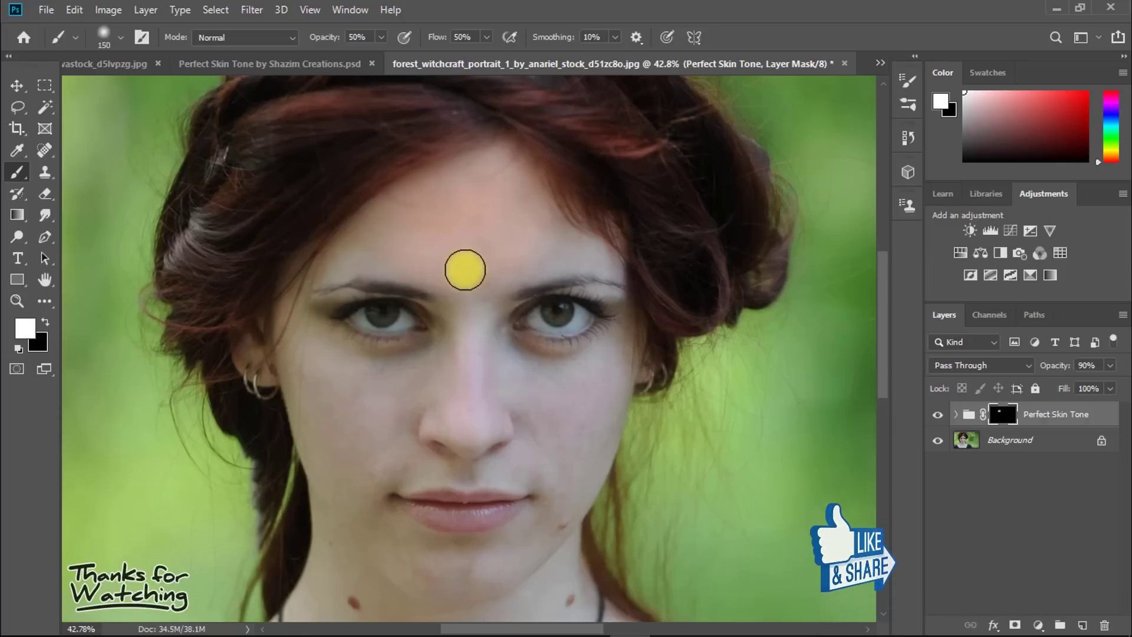
pyautogui.moveTo(333, 255); pyautogui.dragTo(336, 255)
pyautogui.moveTo(371, 257); pyautogui.dragTo(404, 257)
pyautogui.moveTo(466, 288); pyautogui.dragTo(438, 258)
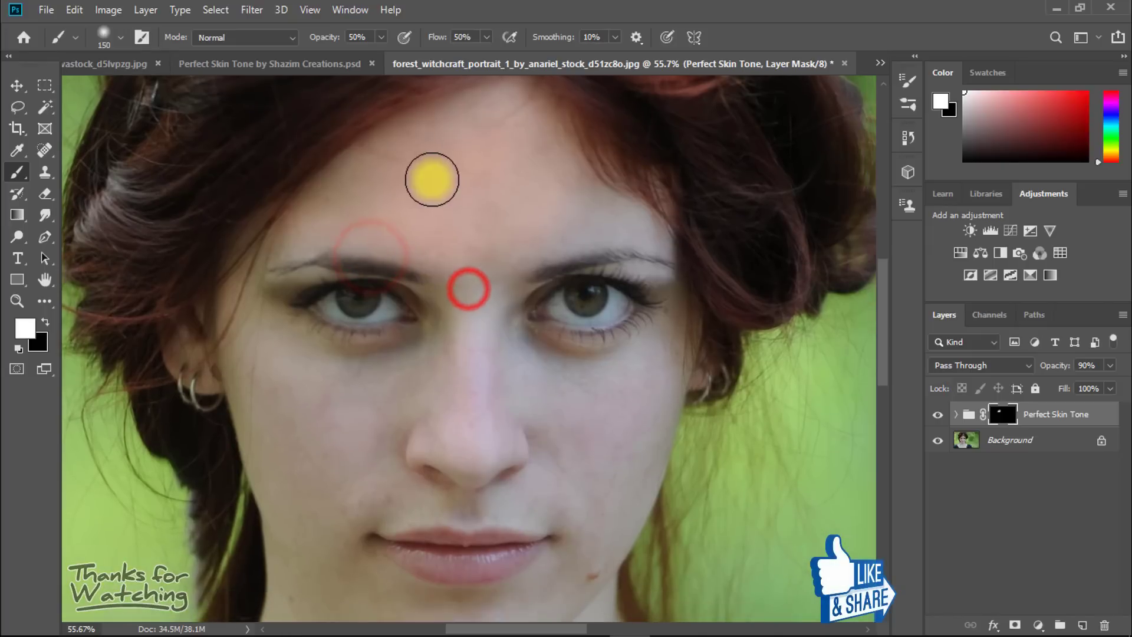
pyautogui.moveTo(426, 180); pyautogui.dragTo(277, 231)
# Step: Expand the Perfect Skin Tone group to review its Curves, Gradient Map and Hue/Saturation layers, and reselect the group's mask
pyautogui.click(956, 415)
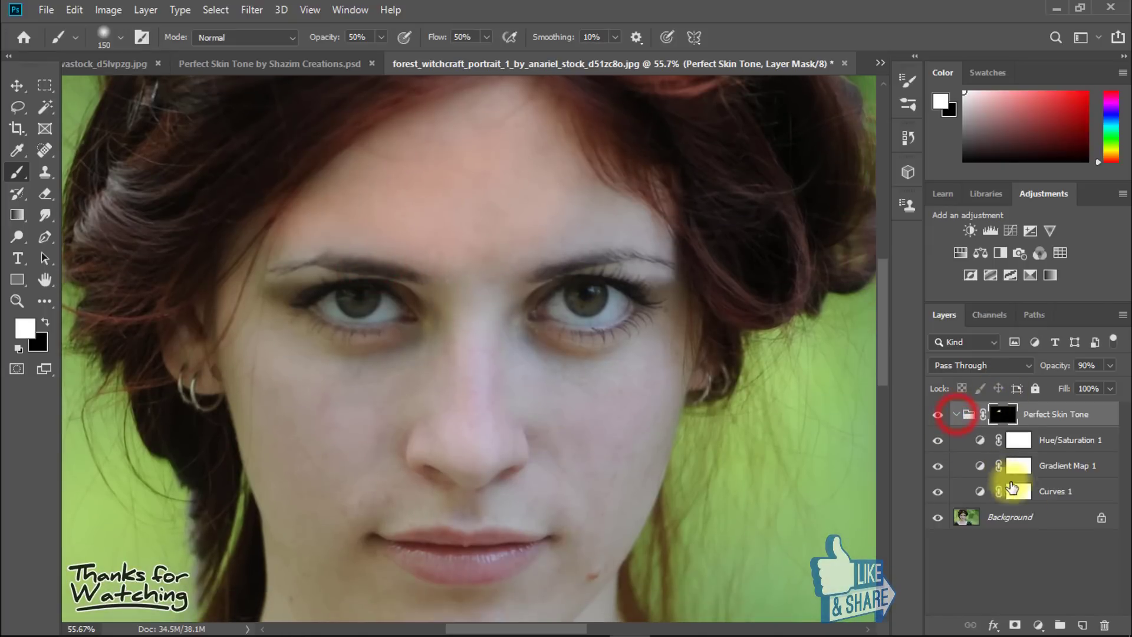
pyautogui.click(1052, 491)
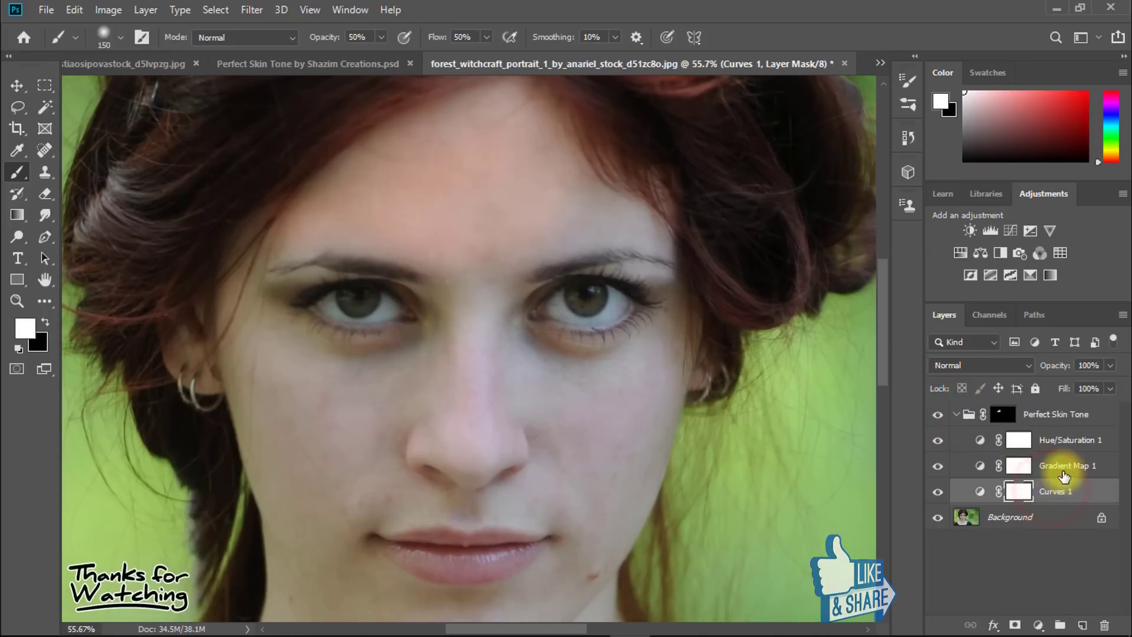
pyautogui.click(1062, 466)
pyautogui.click(1066, 439)
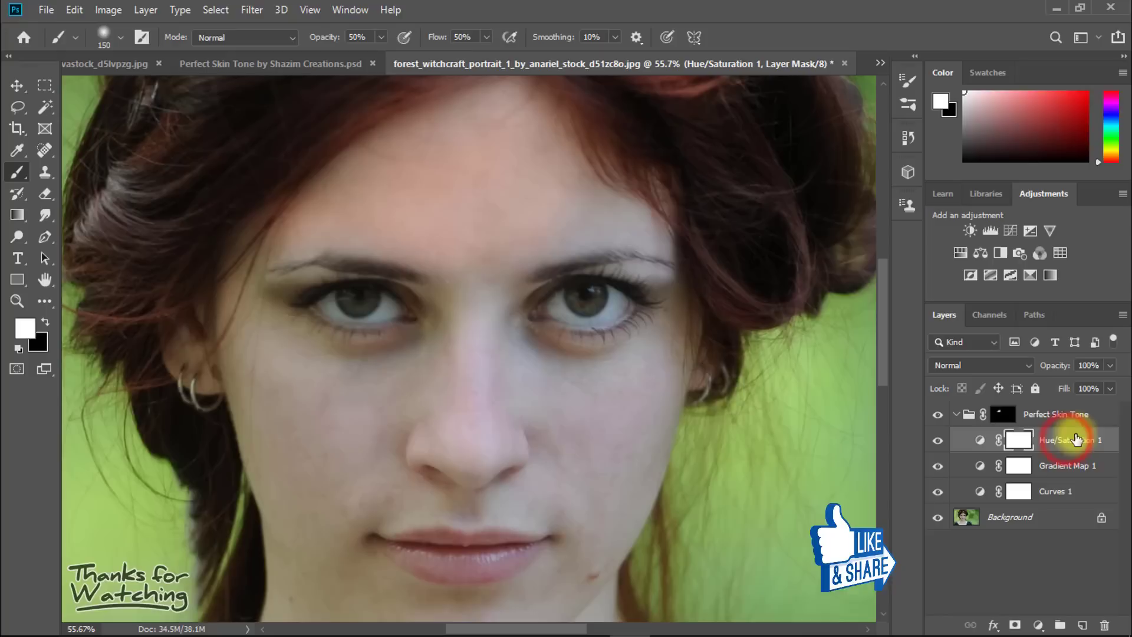
pyautogui.click(1002, 415)
# Step: Paint the mask over the rest of the forehead and the area between the eyebrows
pyautogui.moveTo(525, 213)
pyautogui.mouseDown()
pyautogui.moveTo(601, 210)
pyautogui.moveTo(587, 189)
pyautogui.moveTo(619, 211)
pyautogui.mouseUp()
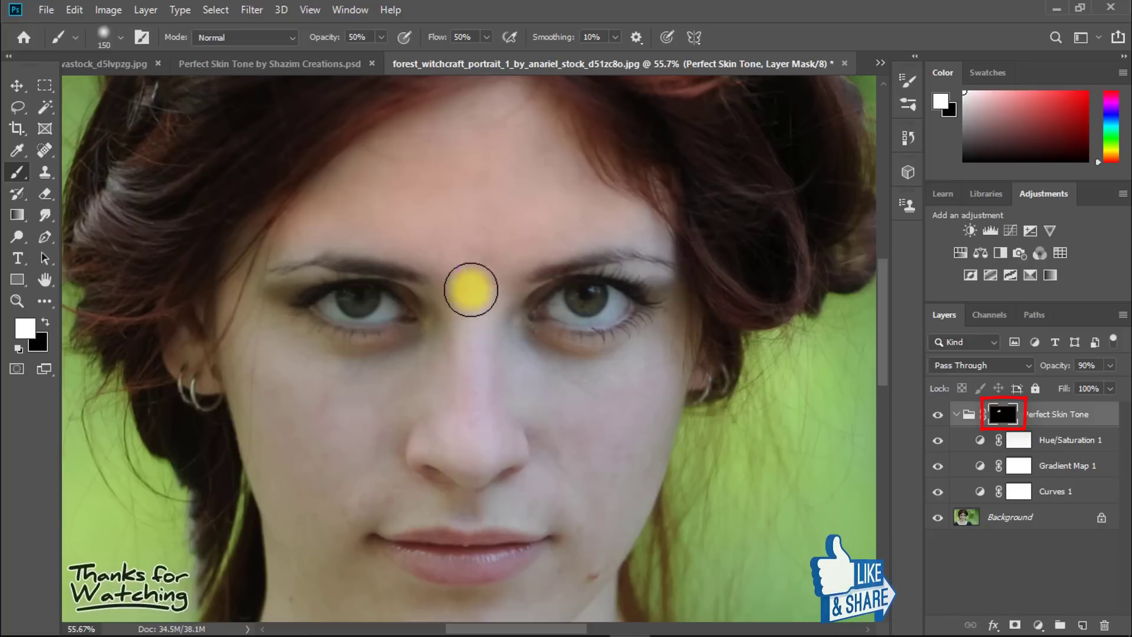
pyautogui.click(258, 251)
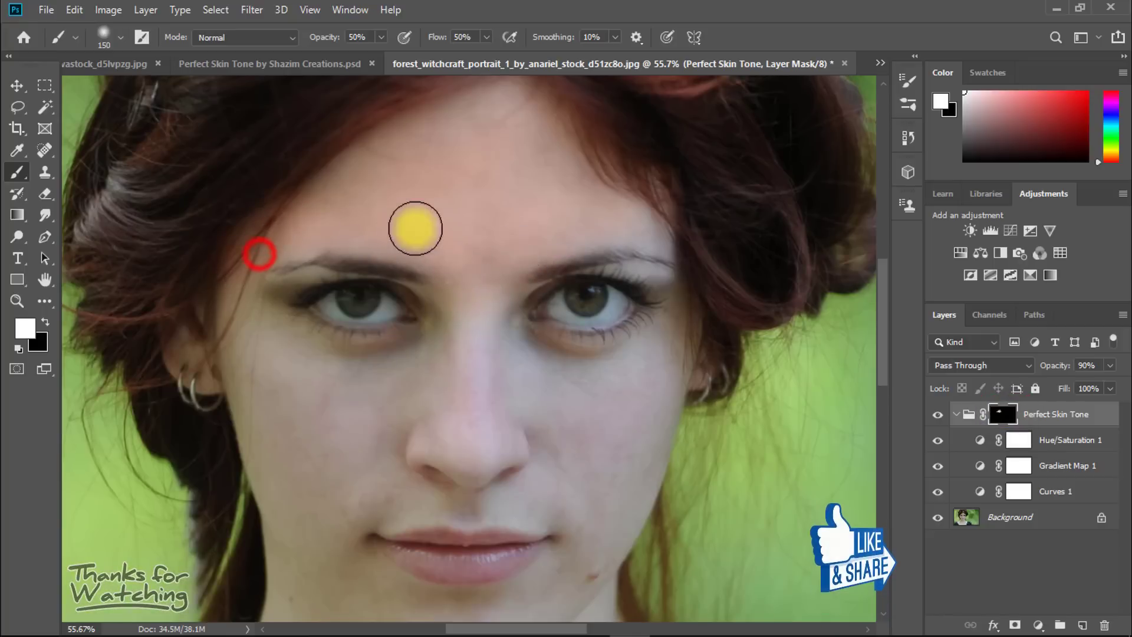
pyautogui.click(480, 237)
pyautogui.moveTo(667, 238)
pyautogui.mouseDown()
pyautogui.moveTo(430, 149)
pyautogui.moveTo(448, 161)
pyautogui.mouseUp()
pyautogui.moveTo(478, 246)
pyautogui.mouseDown()
pyautogui.moveTo(487, 301)
pyautogui.moveTo(553, 372)
pyautogui.moveTo(471, 302)
pyautogui.mouseUp()
# Step: Paint the mask around the outer corner of the image-right eye with a 70 px brush
pyautogui.moveTo(456, 256); pyautogui.dragTo(523, 300)
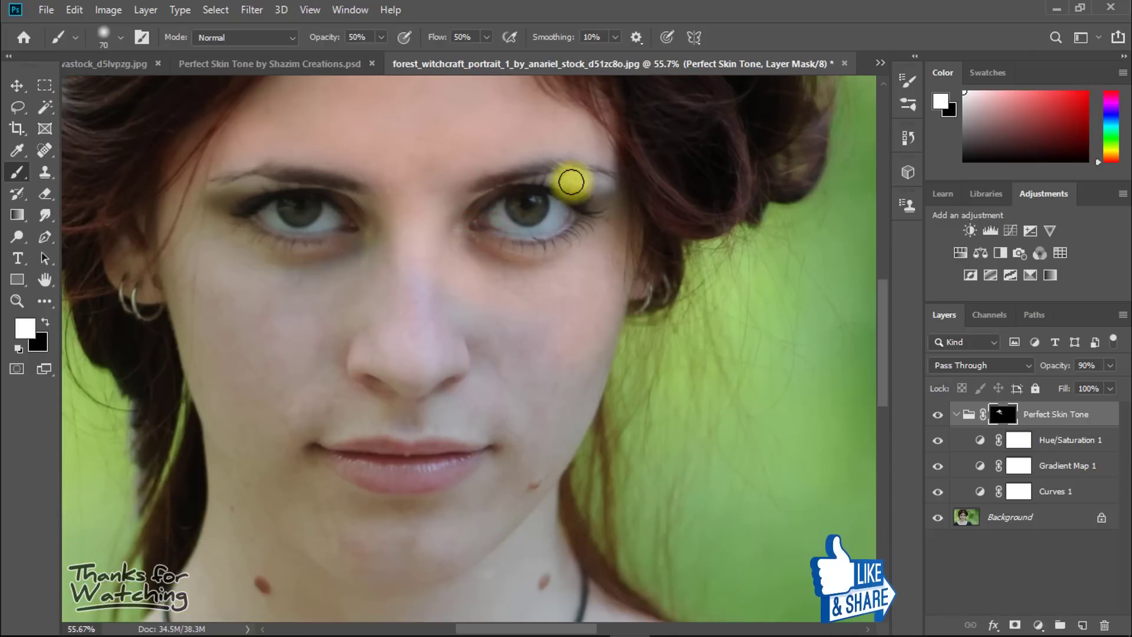
pyautogui.click(608, 187)
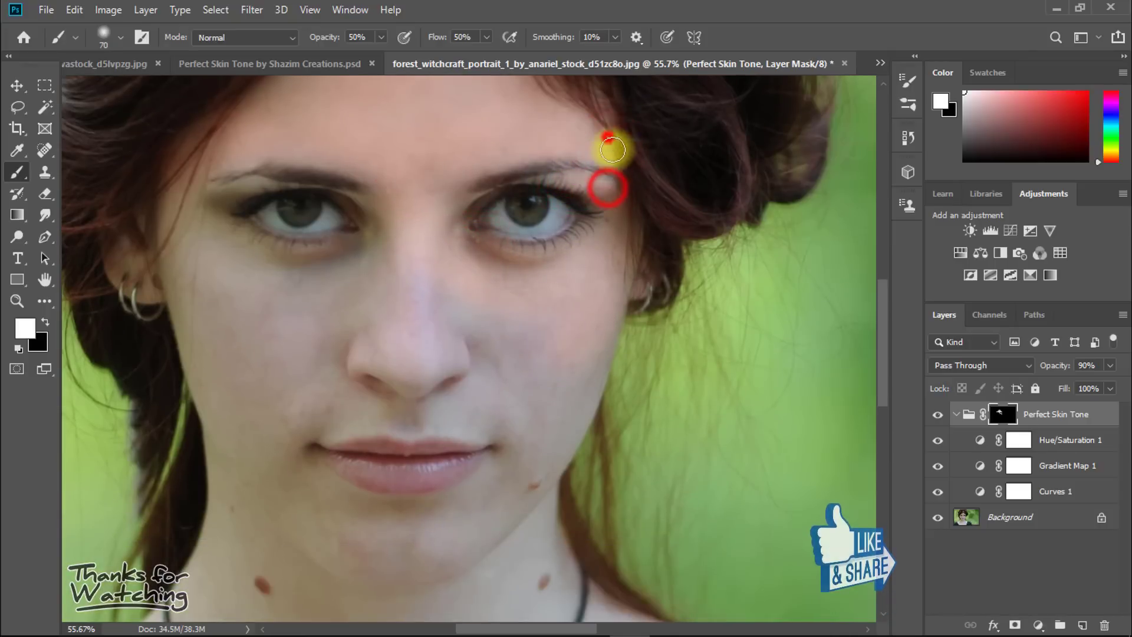
# Step: Paint the mask around the image-left eye and eyebrow using small brushes of 125 and 70 px
pyautogui.click(434, 228)
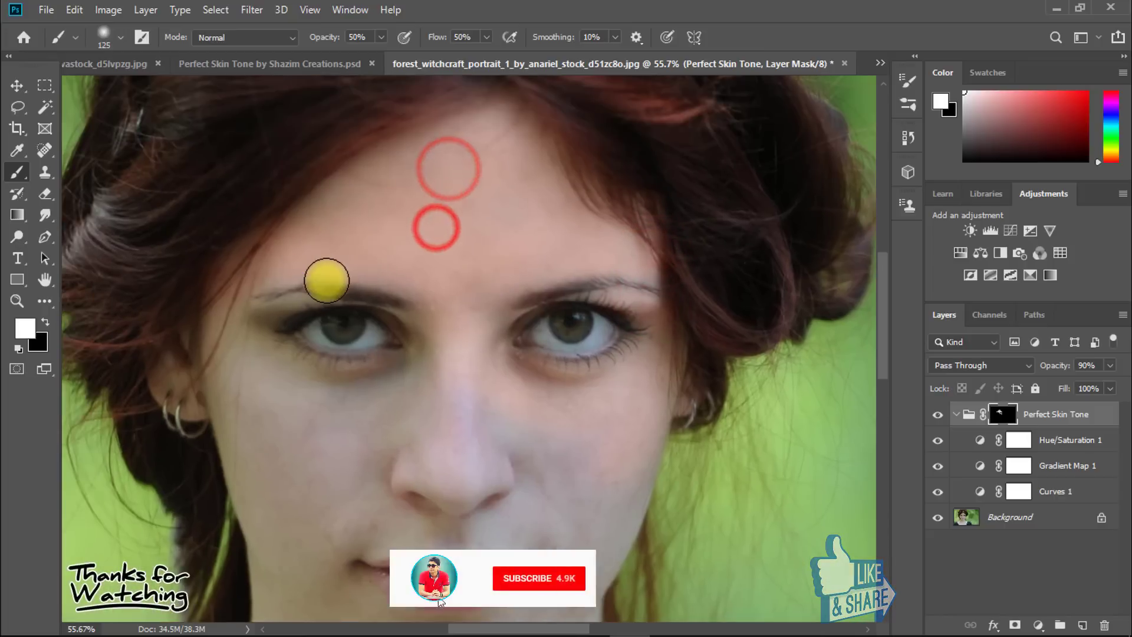
pyautogui.moveTo(288, 321); pyautogui.dragTo(302, 229)
pyautogui.moveTo(334, 169); pyautogui.dragTo(422, 195)
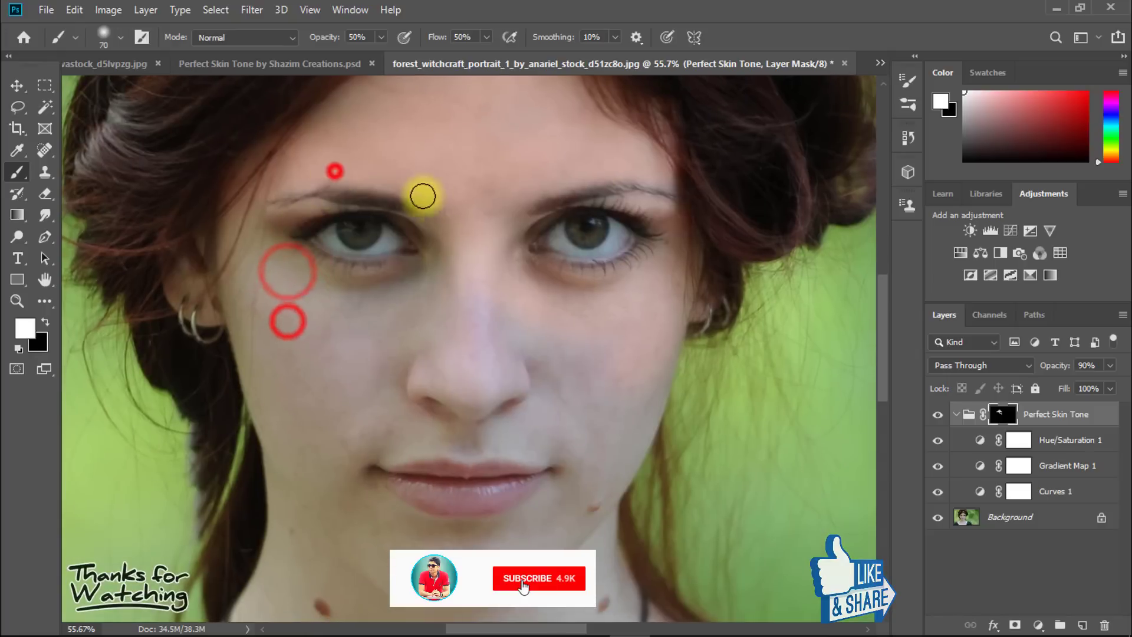
pyautogui.moveTo(369, 129)
pyautogui.mouseDown()
pyautogui.moveTo(346, 111)
pyautogui.moveTo(329, 207)
pyautogui.mouseUp()
pyautogui.moveTo(299, 193)
pyautogui.mouseDown()
pyautogui.moveTo(313, 157)
pyautogui.moveTo(377, 144)
pyautogui.moveTo(510, 167)
pyautogui.mouseUp()
pyautogui.moveTo(490, 326); pyautogui.dragTo(454, 212)
# Step: Paint the mask over the image-right cheek, the nose bridge and the chin with a 150 px brush
pyautogui.press(']')
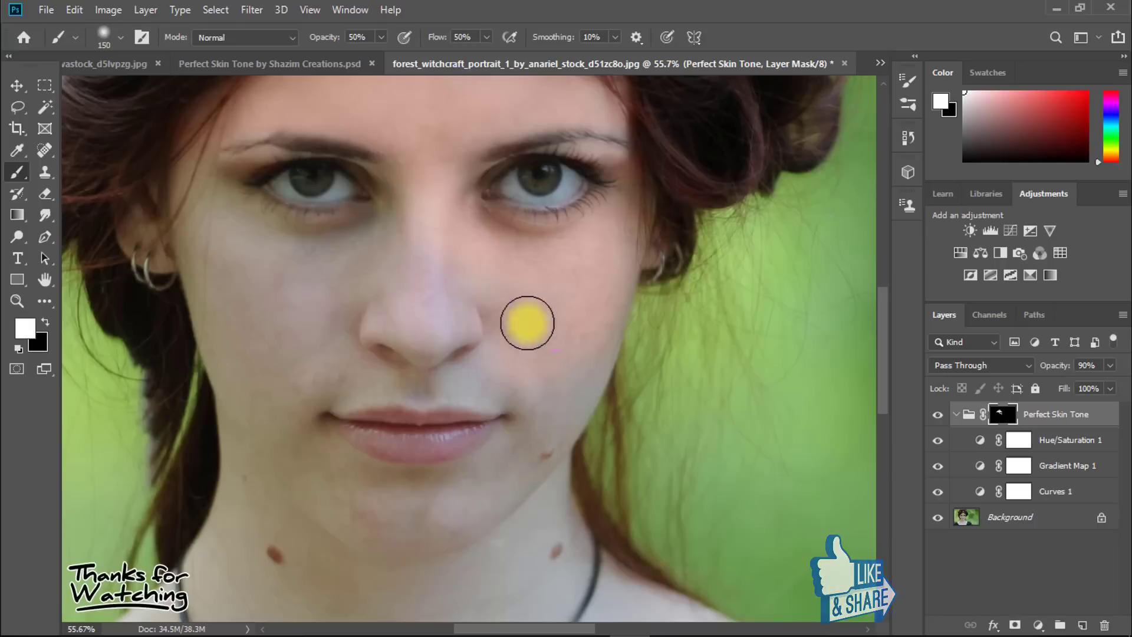
pyautogui.moveTo(563, 336)
pyautogui.mouseDown()
pyautogui.moveTo(554, 397)
pyautogui.moveTo(429, 247)
pyautogui.moveTo(512, 275)
pyautogui.mouseUp()
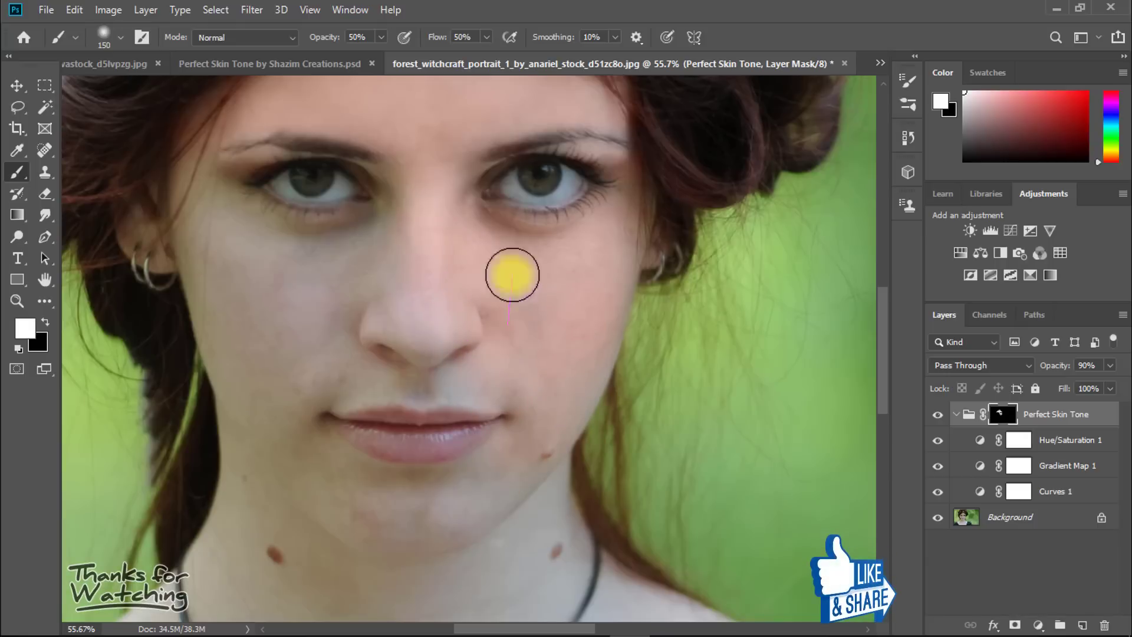
pyautogui.moveTo(503, 476); pyautogui.dragTo(521, 396)
pyautogui.moveTo(505, 271)
pyautogui.mouseDown()
pyautogui.moveTo(383, 299)
pyautogui.moveTo(396, 417)
pyautogui.moveTo(422, 402)
pyautogui.mouseUp()
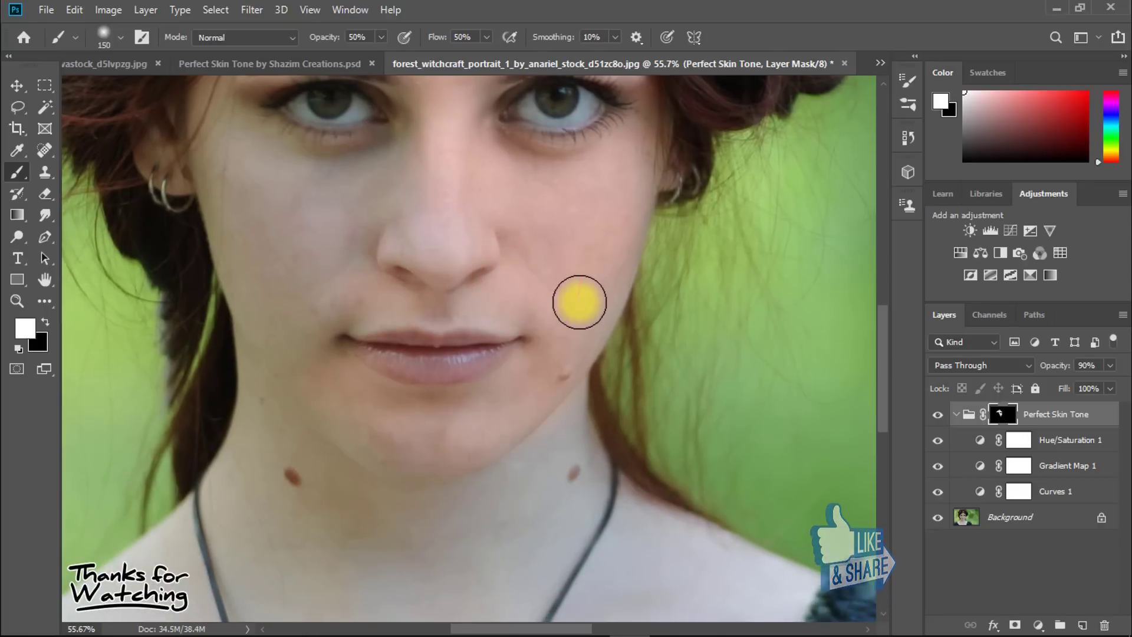
# Step: Paint the mask over the nose, the upper lip area and the image-left cheek
pyautogui.moveTo(485, 225); pyautogui.dragTo(542, 312)
pyautogui.moveTo(454, 242)
pyautogui.mouseDown()
pyautogui.moveTo(443, 277)
pyautogui.moveTo(286, 255)
pyautogui.moveTo(469, 256)
pyautogui.moveTo(406, 328)
pyautogui.mouseUp()
pyautogui.moveTo(440, 332); pyautogui.dragTo(433, 318)
pyautogui.moveTo(432, 312); pyautogui.dragTo(434, 298)
pyautogui.moveTo(377, 324)
pyautogui.mouseDown()
pyautogui.moveTo(311, 295)
pyautogui.moveTo(348, 342)
pyautogui.mouseUp()
pyautogui.moveTo(333, 349); pyautogui.dragTo(324, 318)
pyautogui.moveTo(310, 380)
pyautogui.mouseDown()
pyautogui.moveTo(375, 342)
pyautogui.moveTo(384, 392)
pyautogui.moveTo(343, 454)
pyautogui.mouseUp()
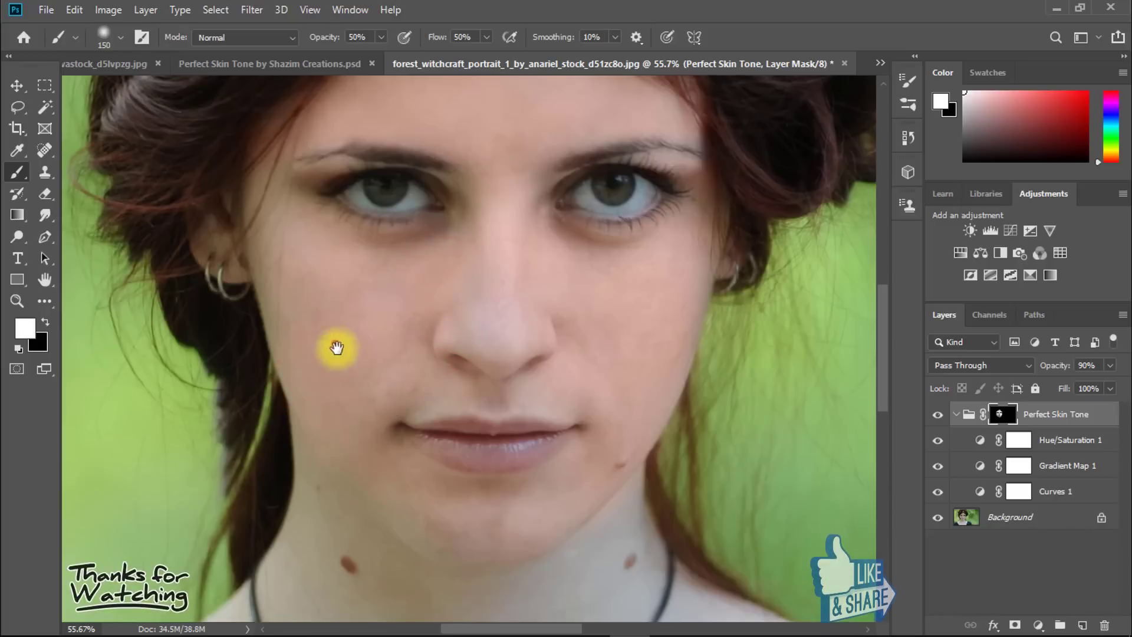
# Step: Extend the mask painting over the lower image-left cheek toward the jaw
pyautogui.moveTo(335, 343); pyautogui.dragTo(364, 389)
pyautogui.moveTo(354, 369)
pyautogui.mouseDown()
pyautogui.moveTo(308, 226)
pyautogui.moveTo(351, 421)
pyautogui.moveTo(343, 284)
pyautogui.mouseUp()
pyautogui.moveTo(336, 283); pyautogui.dragTo(377, 379)
pyautogui.moveTo(438, 456); pyautogui.dragTo(401, 345)
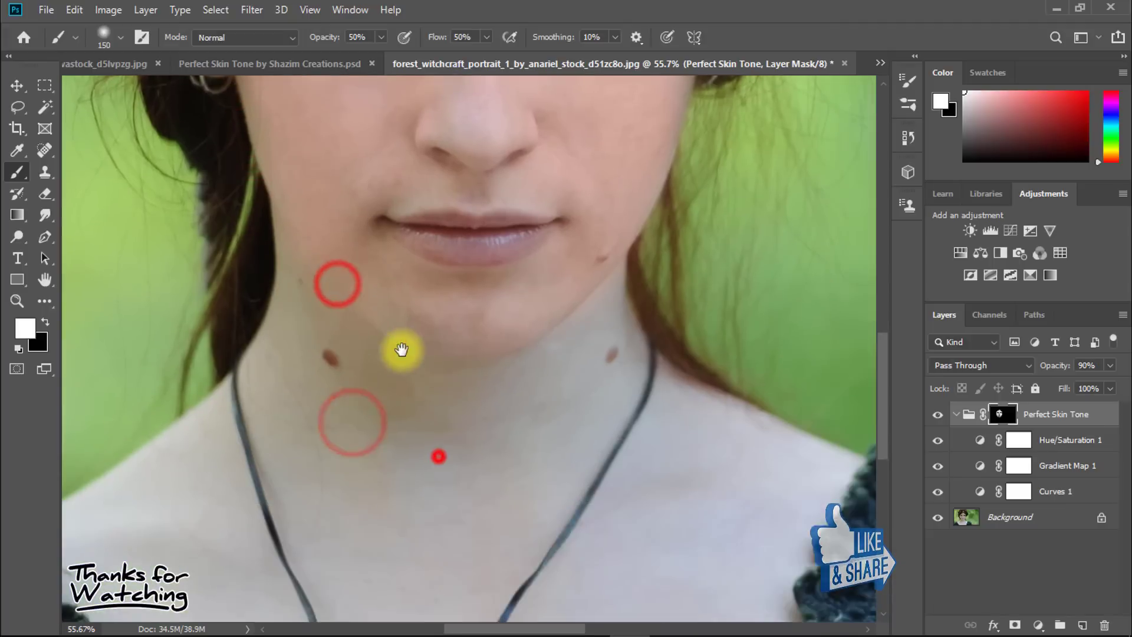
# Step: Paint the mask over the neck, the middle of the chest and the image-right shoulder, enlarging the brush to 175 px
pyautogui.moveTo(336, 280)
pyautogui.mouseDown()
pyautogui.moveTo(423, 335)
pyautogui.moveTo(380, 366)
pyautogui.mouseUp()
pyautogui.moveTo(598, 271)
pyautogui.mouseDown()
pyautogui.moveTo(576, 364)
pyautogui.moveTo(609, 313)
pyautogui.moveTo(595, 267)
pyautogui.mouseUp()
pyautogui.moveTo(566, 442); pyautogui.dragTo(581, 357)
pyautogui.press(']')
pyautogui.moveTo(597, 246)
pyautogui.mouseDown()
pyautogui.moveTo(569, 207)
pyautogui.moveTo(567, 171)
pyautogui.mouseUp()
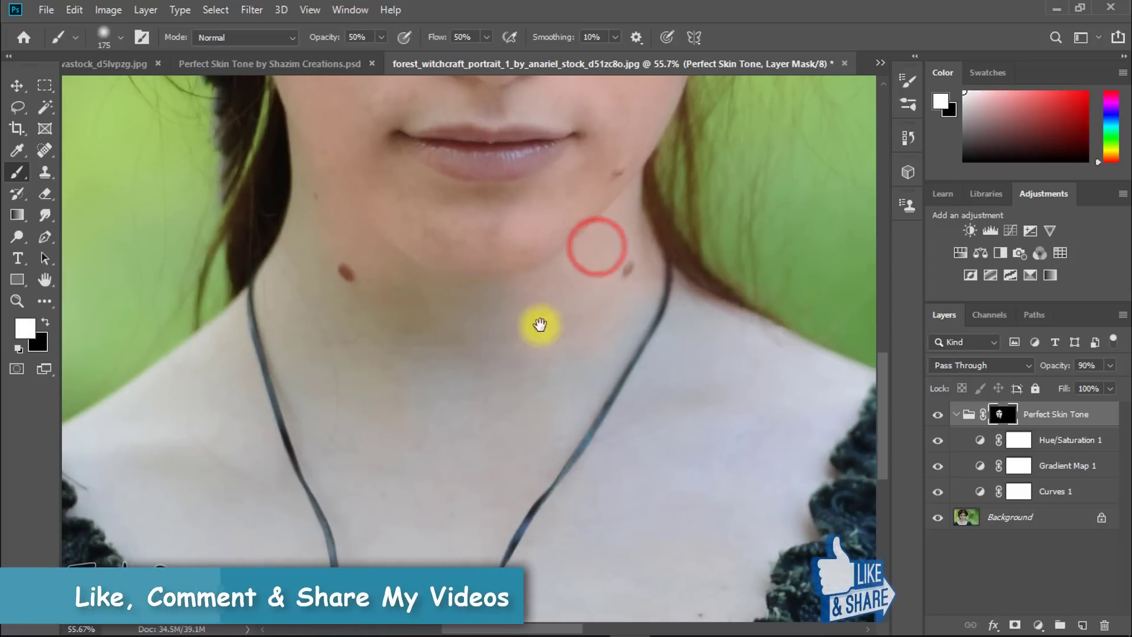
pyautogui.moveTo(539, 326); pyautogui.dragTo(560, 250)
pyautogui.moveTo(614, 181); pyautogui.dragTo(380, 244)
# Step: Paint the mask along the necklace cord on the image-left side of the chest with a 100 px brush
pyautogui.moveTo(220, 212)
pyautogui.mouseDown()
pyautogui.moveTo(258, 392)
pyautogui.moveTo(283, 384)
pyautogui.moveTo(303, 430)
pyautogui.mouseUp()
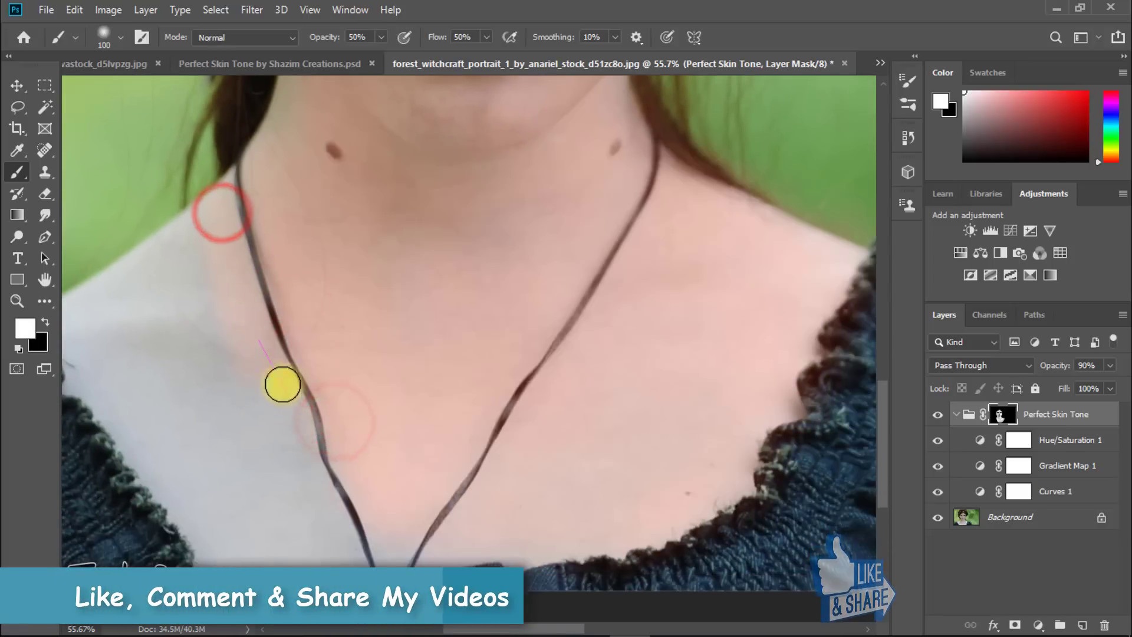
pyautogui.moveTo(249, 257); pyautogui.dragTo(303, 436)
pyautogui.moveTo(271, 334); pyautogui.dragTo(326, 501)
pyautogui.moveTo(327, 440); pyautogui.dragTo(356, 289)
pyautogui.moveTo(399, 283); pyautogui.dragTo(415, 368)
pyautogui.moveTo(416, 366); pyautogui.dragTo(401, 383)
pyautogui.moveTo(394, 365); pyautogui.dragTo(348, 416)
pyautogui.moveTo(360, 355); pyautogui.dragTo(344, 389)
pyautogui.moveTo(276, 243); pyautogui.dragTo(315, 359)
pyautogui.moveTo(291, 258)
pyautogui.mouseDown()
pyautogui.moveTo(290, 194)
pyautogui.moveTo(293, 228)
pyautogui.mouseUp()
# Step: Reduce the brush size and paint the mask along the top of the image-left shoulder and the upper sleeve edge
pyautogui.press('[')
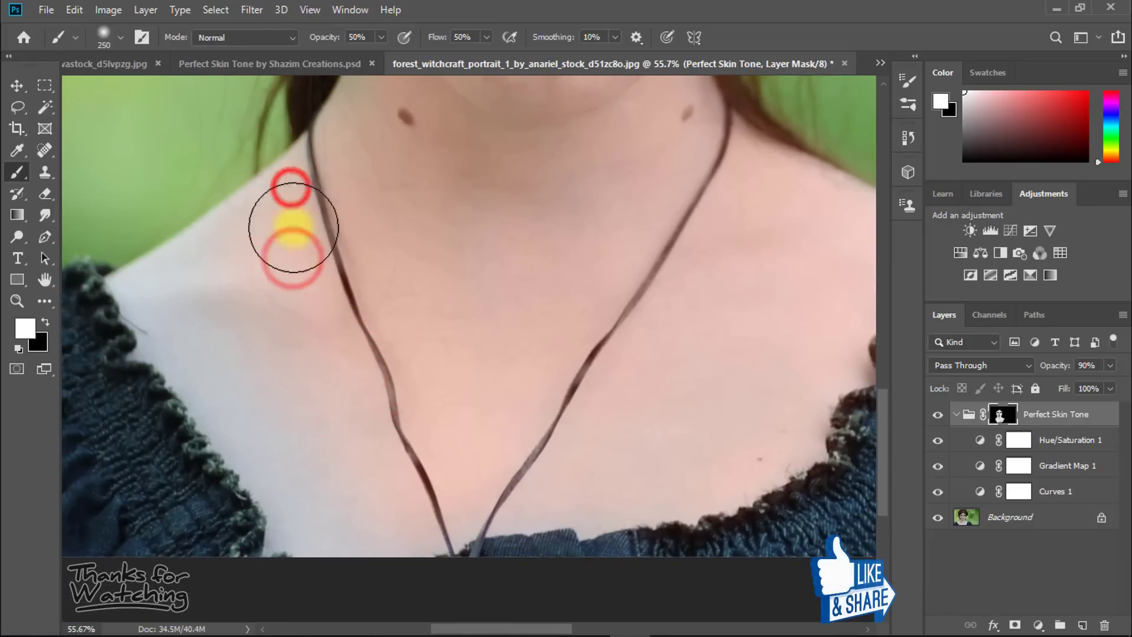
pyautogui.press('[')
pyautogui.press('[')
pyautogui.press('[')
pyautogui.press('[')
pyautogui.moveTo(302, 188)
pyautogui.mouseDown()
pyautogui.moveTo(225, 263)
pyautogui.moveTo(151, 284)
pyautogui.mouseUp()
pyautogui.moveTo(227, 215); pyautogui.dragTo(177, 379)
pyautogui.moveTo(107, 290); pyautogui.dragTo(138, 342)
pyautogui.moveTo(160, 363); pyautogui.dragTo(177, 383)
# Step: Paint the mask along the lower image-left sleeve edge to the neckline and fill missed patches on that shoulder
pyautogui.moveTo(223, 425)
pyautogui.mouseDown()
pyautogui.moveTo(197, 394)
pyautogui.moveTo(218, 448)
pyautogui.mouseUp()
pyautogui.moveTo(221, 454)
pyautogui.mouseDown()
pyautogui.moveTo(255, 497)
pyautogui.moveTo(295, 520)
pyautogui.mouseUp()
pyautogui.moveTo(301, 545)
pyautogui.mouseDown()
pyautogui.moveTo(325, 549)
pyautogui.moveTo(270, 414)
pyautogui.mouseUp()
pyautogui.click(348, 549)
pyautogui.click(188, 351)
pyautogui.moveTo(152, 283)
pyautogui.mouseDown()
pyautogui.moveTo(197, 349)
pyautogui.moveTo(250, 382)
pyautogui.mouseUp()
pyautogui.click(192, 312)
pyautogui.click(205, 306)
# Step: Even out the mask over the image-left shoulder and chest with a 250 px brush
pyautogui.press(']')
pyautogui.press(']')
pyautogui.press(']')
pyautogui.press(']')
pyautogui.moveTo(232, 293); pyautogui.dragTo(207, 326)
pyautogui.moveTo(268, 384)
pyautogui.mouseDown()
pyautogui.moveTo(303, 482)
pyautogui.moveTo(278, 445)
pyautogui.mouseUp()
pyautogui.moveTo(293, 422); pyautogui.dragTo(390, 535)
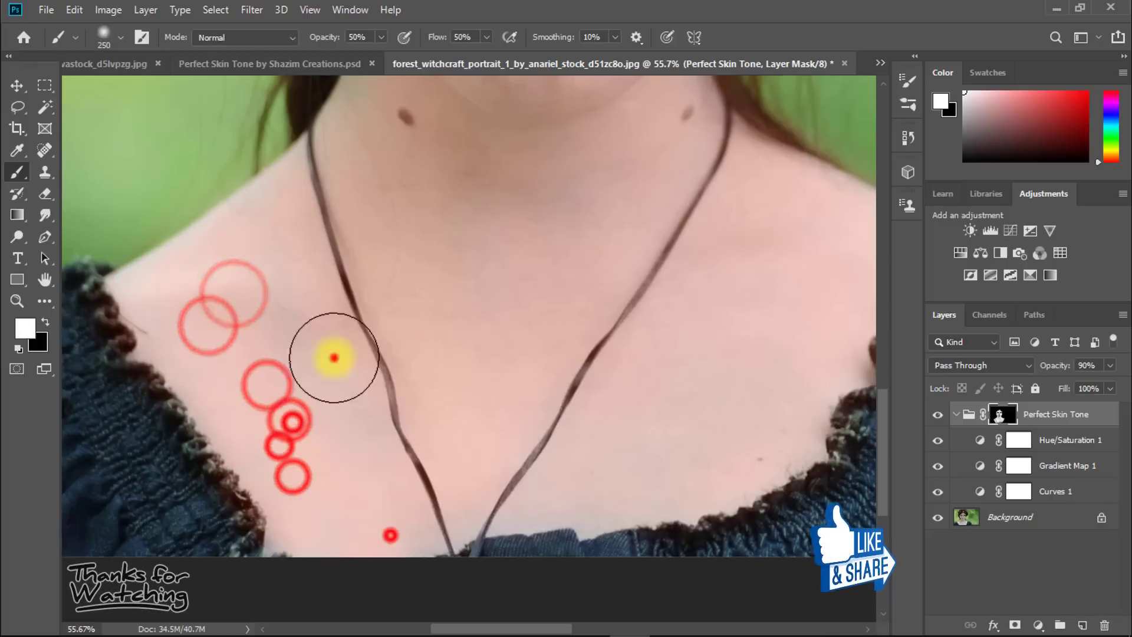
pyautogui.moveTo(334, 356); pyautogui.dragTo(293, 273)
pyautogui.moveTo(319, 385); pyautogui.dragTo(291, 237)
# Step: Paint the mask over the image-left jaw and the side of the neck below it, reducing the brush to 150 px
pyautogui.moveTo(346, 153); pyautogui.dragTo(288, 387)
pyautogui.moveTo(341, 301); pyautogui.dragTo(328, 335)
pyautogui.moveTo(331, 273); pyautogui.dragTo(340, 295)
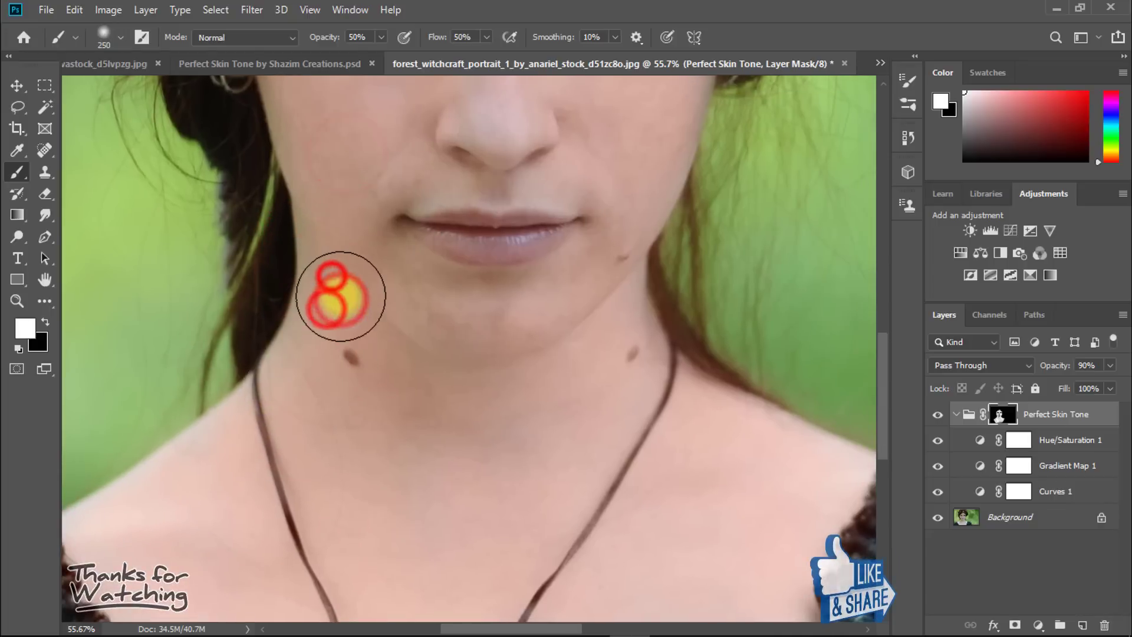
pyautogui.press('[')
pyautogui.press('[')
pyautogui.press('[')
pyautogui.click(345, 264)
pyautogui.click(333, 218)
pyautogui.click(314, 206)
pyautogui.click(313, 238)
# Step: Paint the mask over the shaded skin under the chin and the image-right side of the neck
pyautogui.moveTo(371, 349); pyautogui.dragTo(458, 371)
pyautogui.click(496, 377)
pyautogui.click(475, 379)
pyautogui.click(639, 304)
pyautogui.click(657, 324)
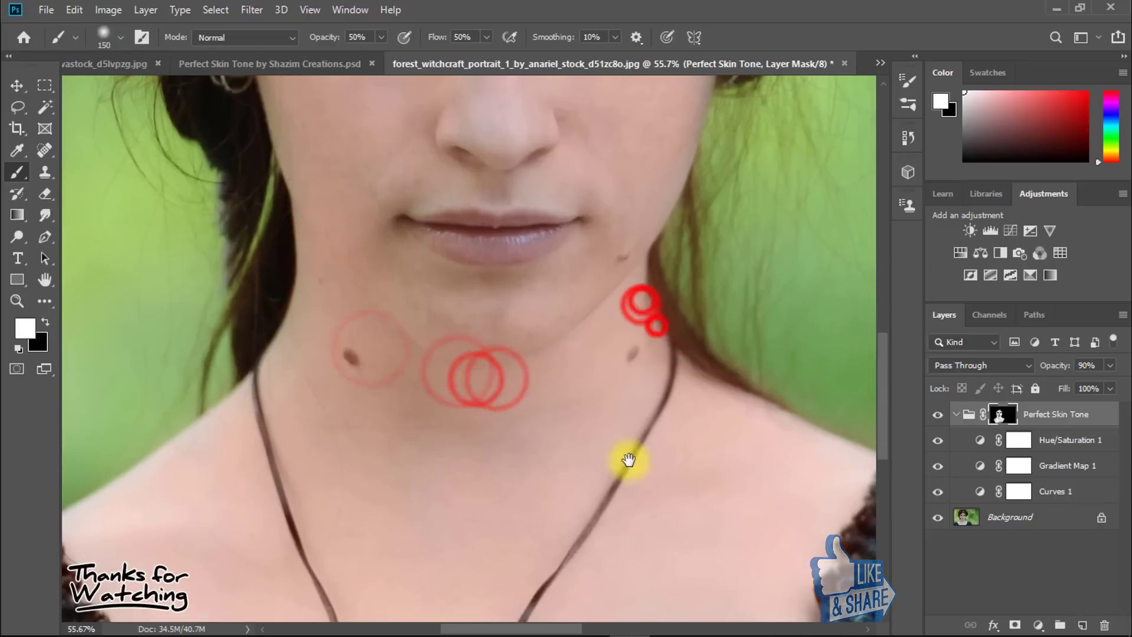
# Step: Paint the mask over the lower neck, the centre of the chest and the skin along the neckline beside the necklace
pyautogui.moveTo(629, 446); pyautogui.dragTo(629, 283)
pyautogui.click(589, 304)
pyautogui.click(542, 420)
pyautogui.moveTo(506, 510)
pyautogui.mouseDown()
pyautogui.moveTo(458, 579)
pyautogui.moveTo(456, 426)
pyautogui.mouseUp()
pyautogui.click(318, 599)
pyautogui.click(386, 483)
pyautogui.click(533, 464)
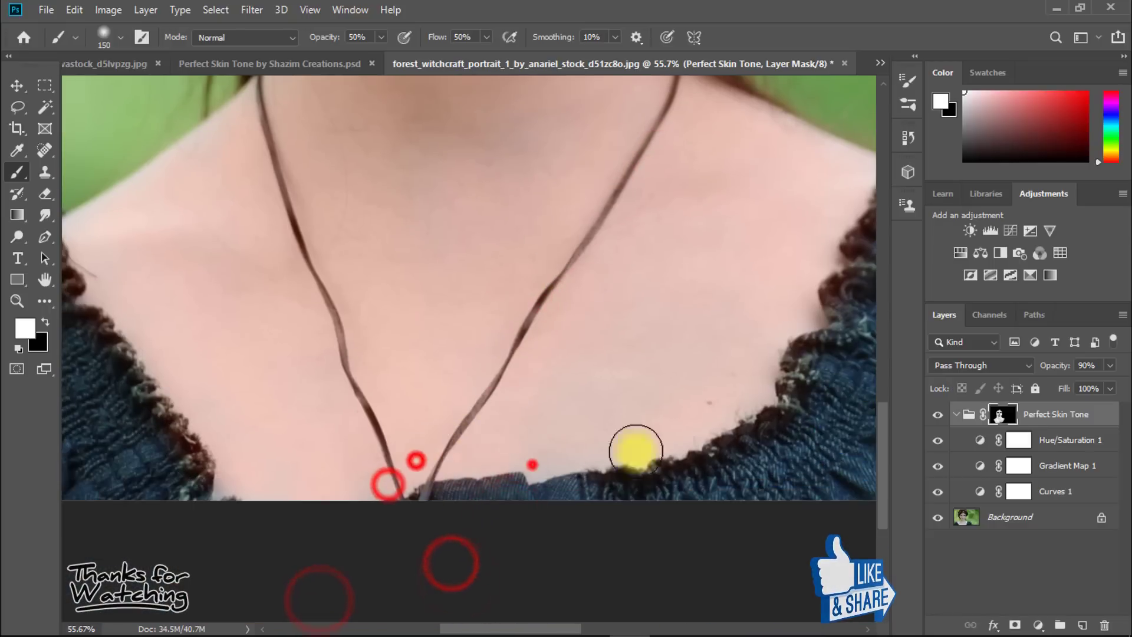
pyautogui.click(567, 460)
# Step: Fill in the mask over the image-right side of the chest up to the ruffled sleeve edge
pyautogui.click(584, 391)
pyautogui.click(681, 422)
pyautogui.moveTo(741, 344); pyautogui.dragTo(603, 432)
pyautogui.click(705, 373)
pyautogui.click(639, 412)
# Step: Paint the mask along the top of the image-right shoulder and even out the neck, enlarging the brush to 250 px
pyautogui.moveTo(573, 306); pyautogui.dragTo(642, 415)
pyautogui.click(705, 295)
pyautogui.click(693, 314)
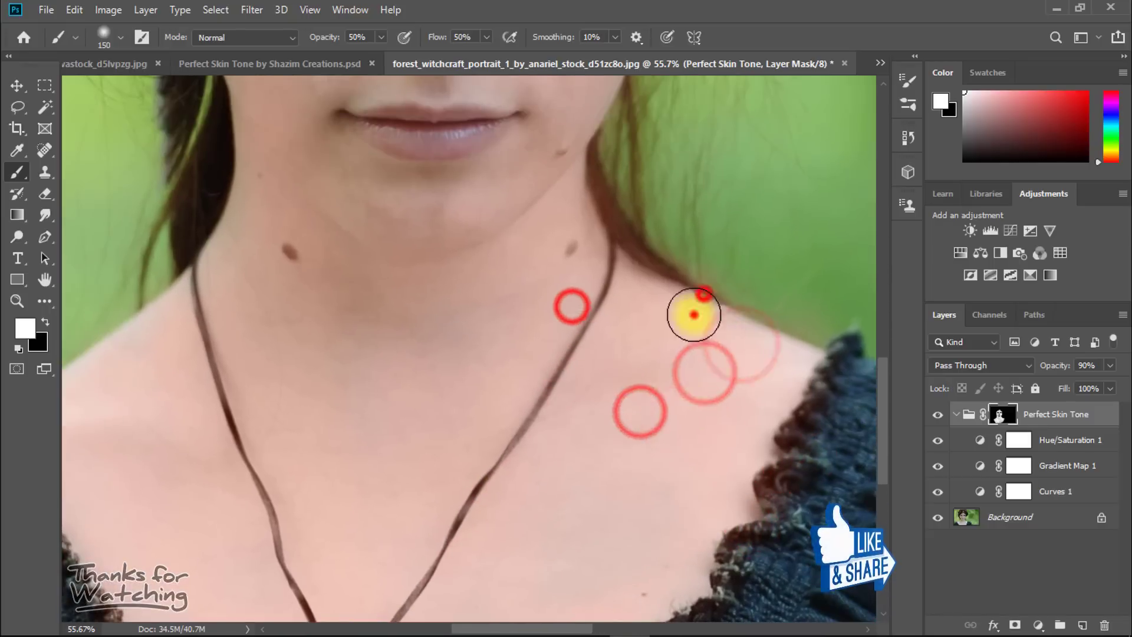
pyautogui.moveTo(505, 298)
pyautogui.mouseDown()
pyautogui.moveTo(583, 436)
pyautogui.moveTo(531, 403)
pyautogui.moveTo(480, 291)
pyautogui.mouseUp()
pyautogui.click(590, 281)
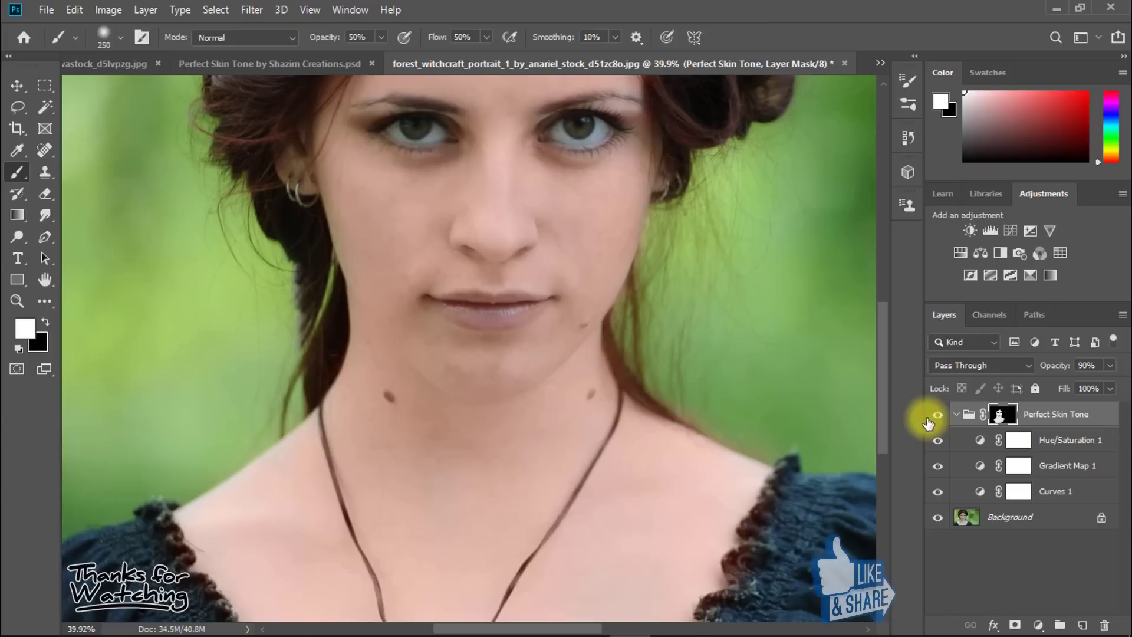
# Step: Compare the portrait with and without the Perfect Skin Tone group by toggling the group's visibility
pyautogui.click(936, 415)
pyautogui.click(937, 415)
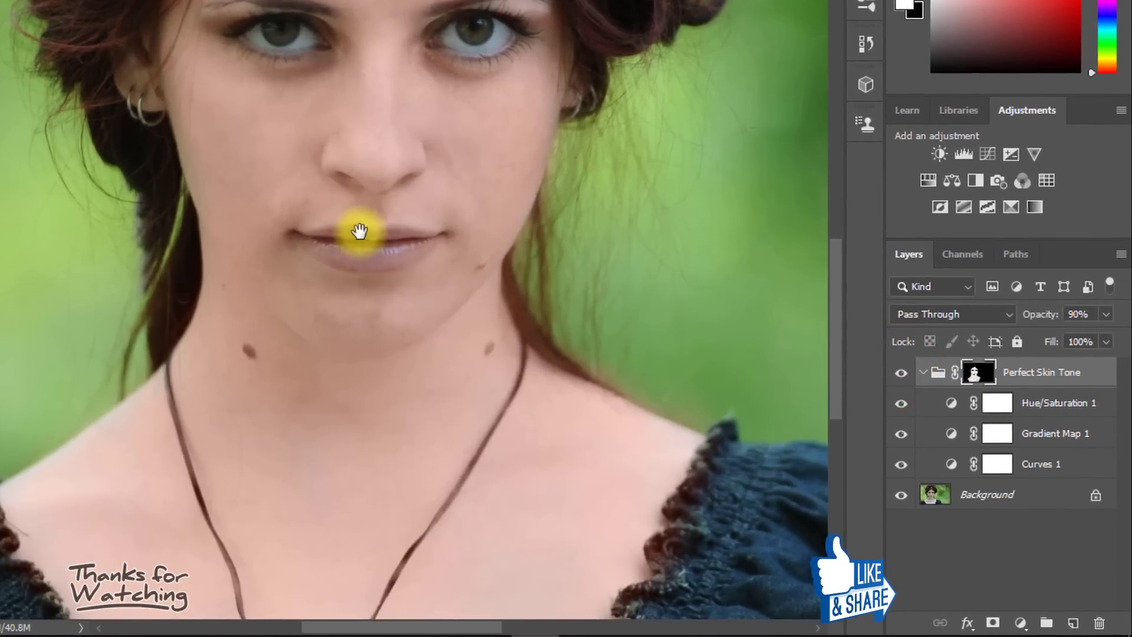
pyautogui.keyDown('alt'); pyautogui.click(359, 229); pyautogui.keyUp('alt')
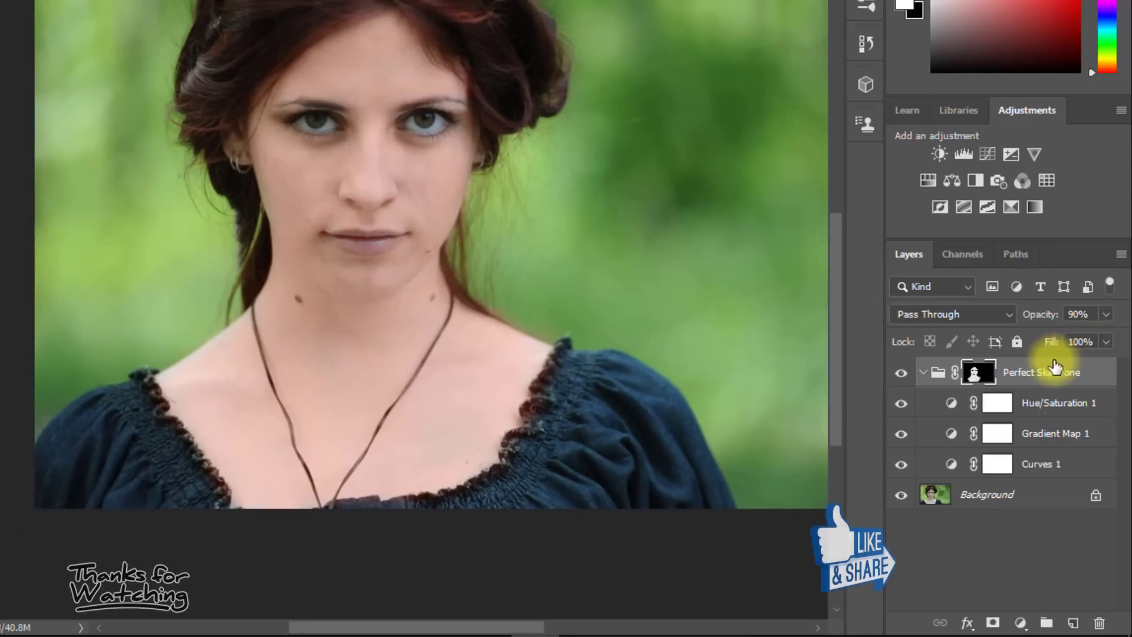
# Step: Try the Perfect Skin Tone group at 89% and 85% opacity and return it to 90%
pyautogui.moveTo(1039, 314); pyautogui.dragTo(1004, 315)
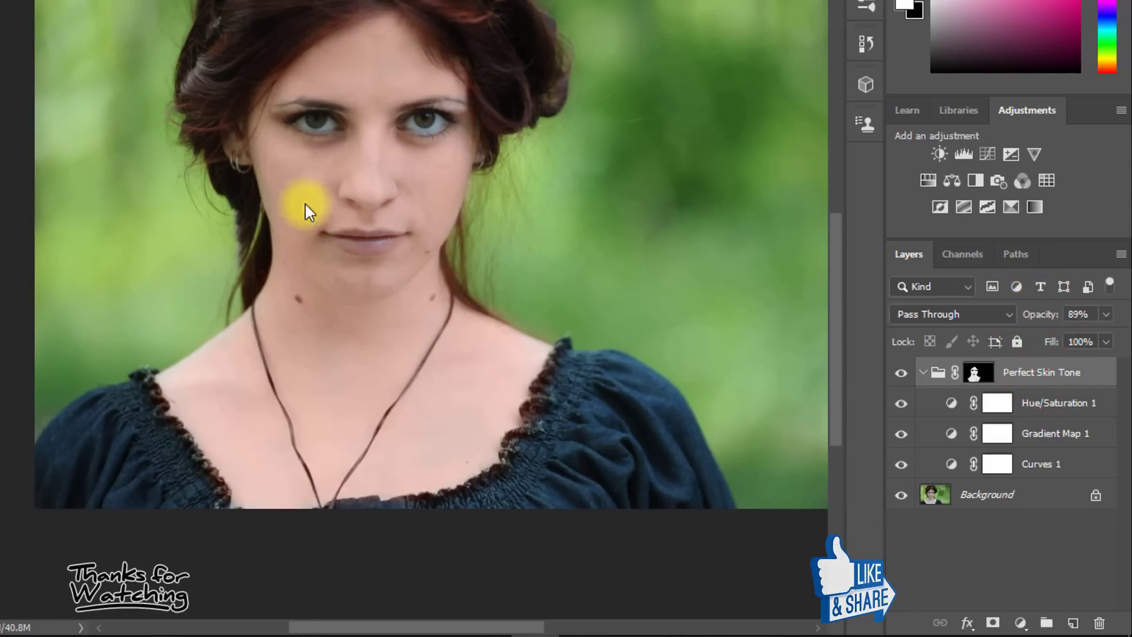
pyautogui.keyDown('ctrl'); pyautogui.click(235, 190); pyautogui.keyUp('ctrl')
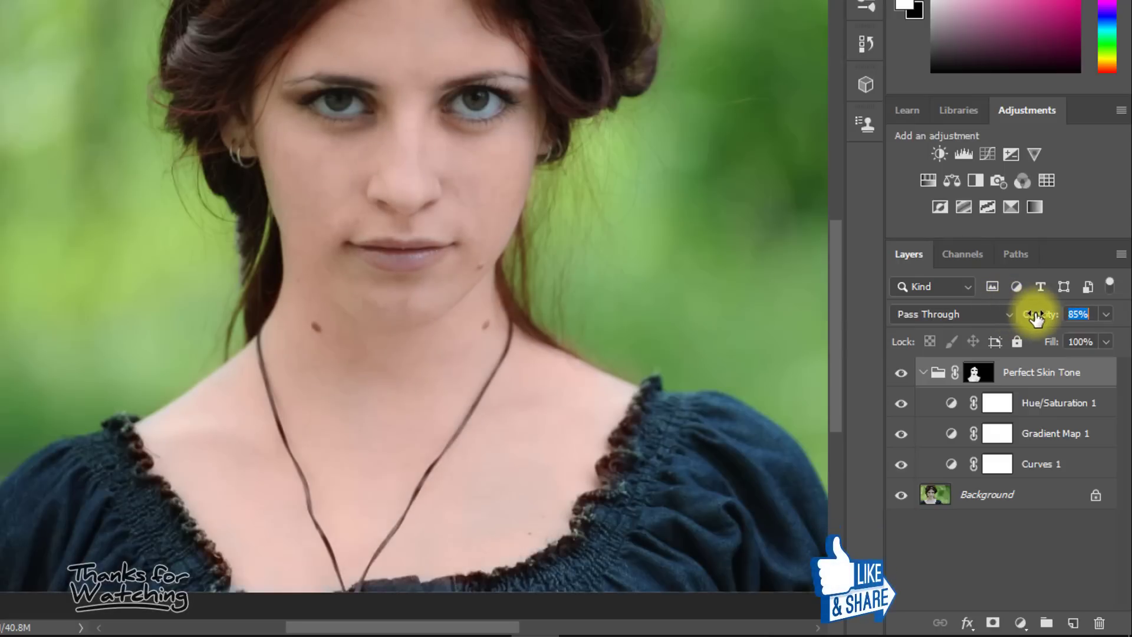
pyautogui.click(332, 180)
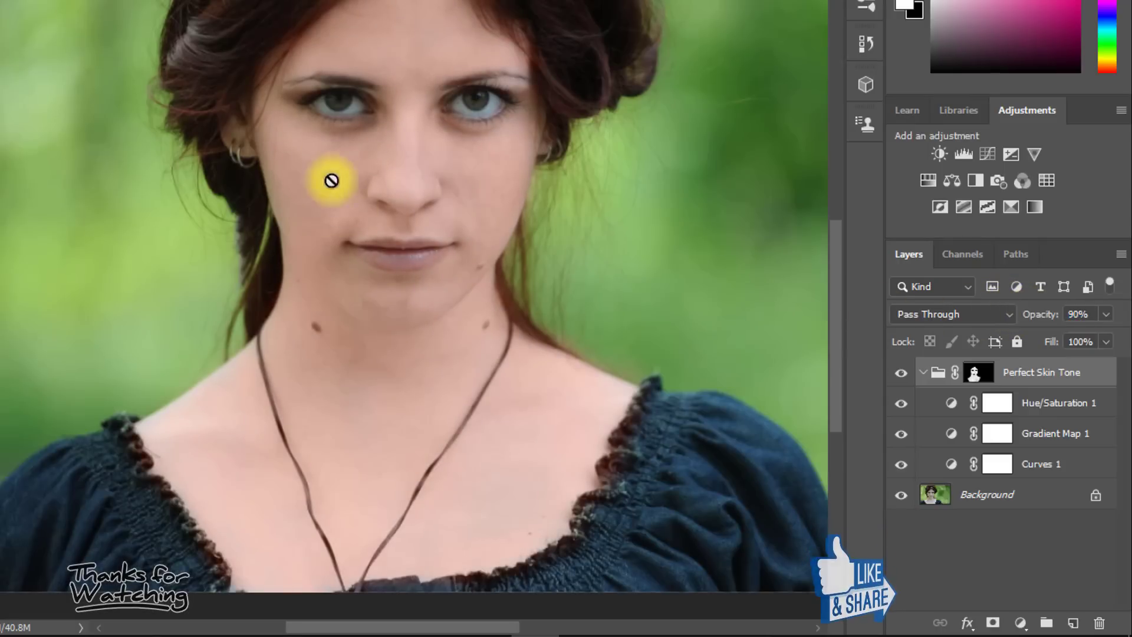
pyautogui.moveTo(422, 194)
pyautogui.mouseDown()
pyautogui.moveTo(372, 190)
pyautogui.moveTo(422, 194)
pyautogui.mouseUp()
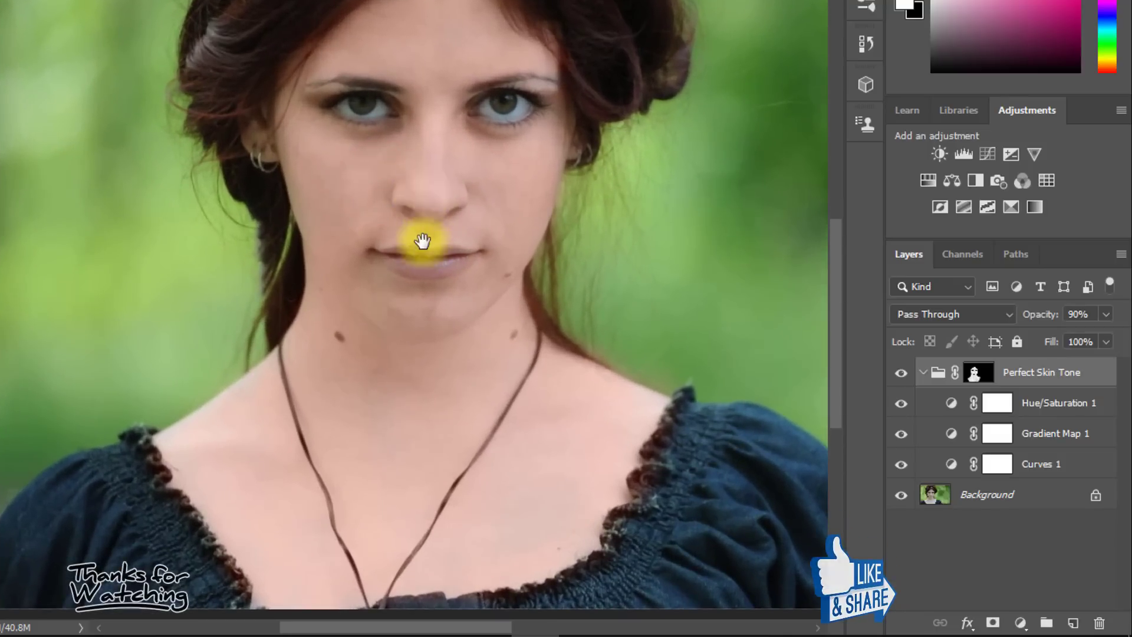
# Step: Hide and reshow the Perfect Skin Tone group to check the final before and after of the face and chest
pyautogui.moveTo(495, 202); pyautogui.dragTo(434, 240)
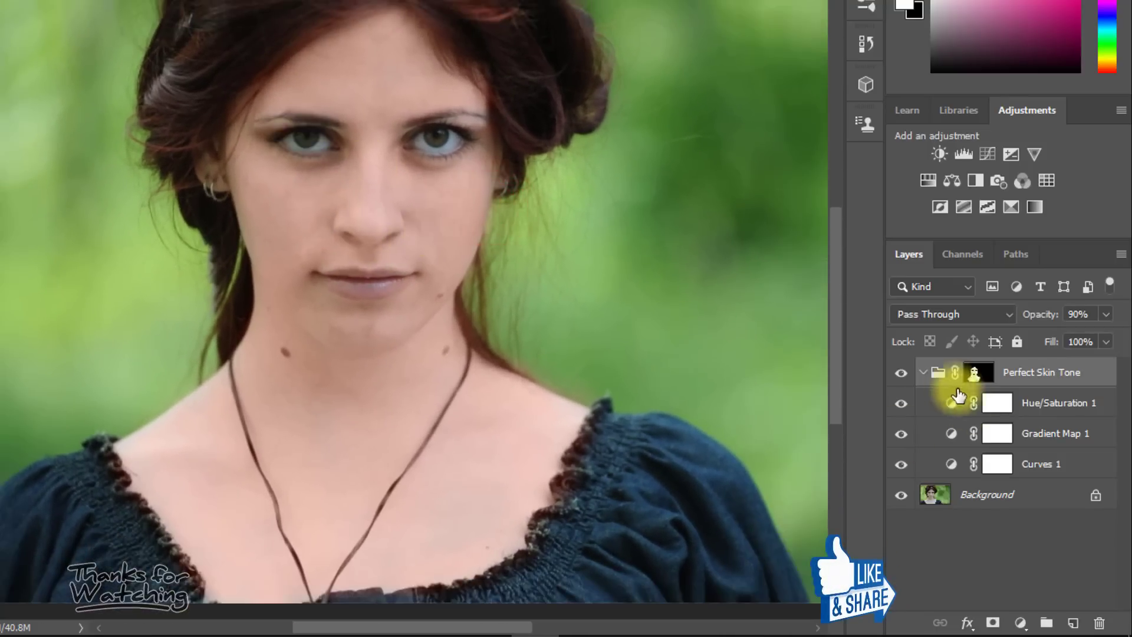
pyautogui.click(904, 374)
pyautogui.click(903, 374)
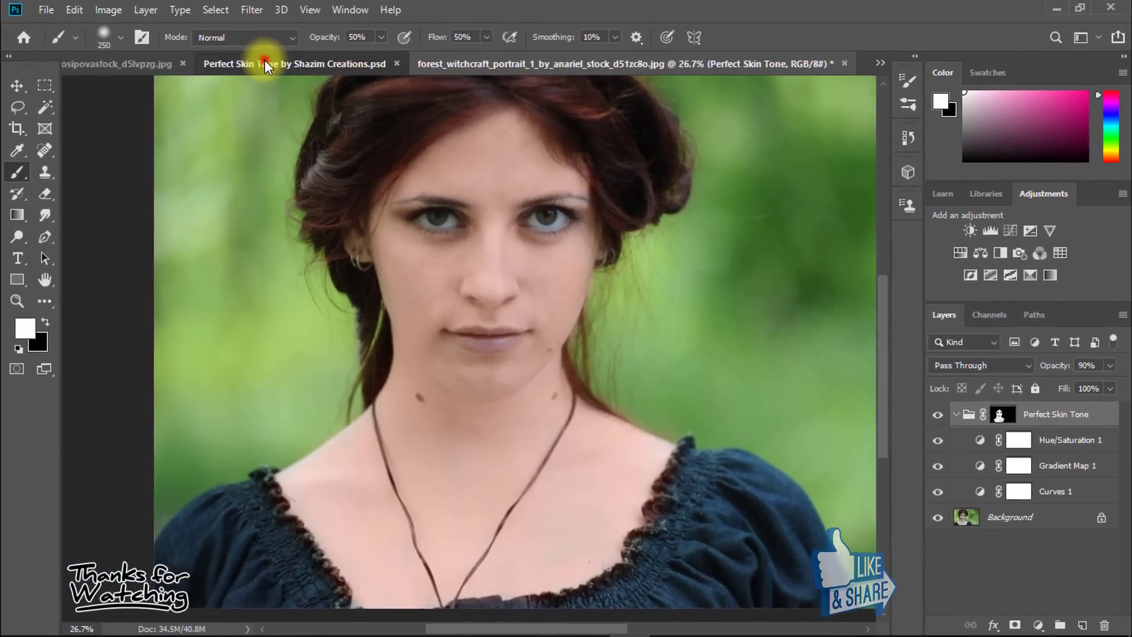
# Step: Switch to the Perfect Skin Tone by Shazim Creations.psd document
pyautogui.click(264, 62)
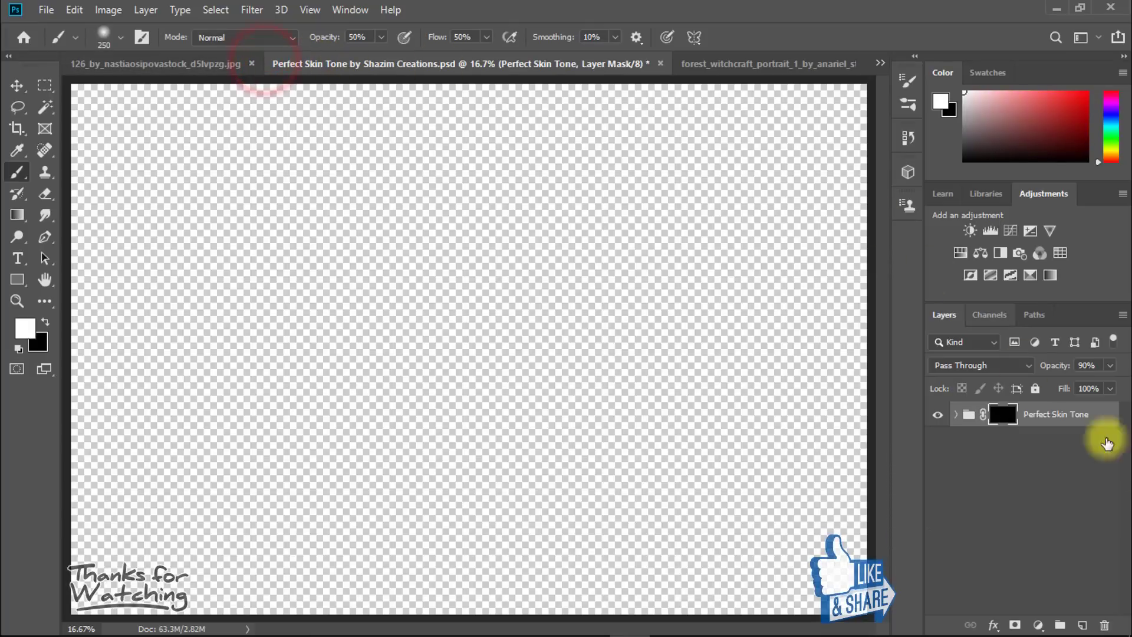